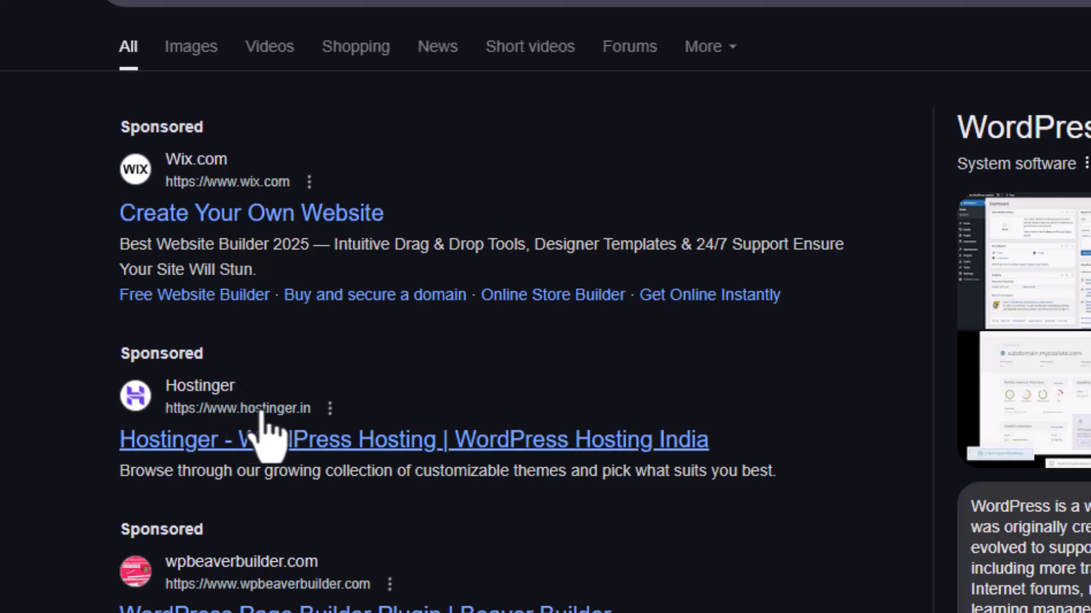
Step: Find WordPress.com in the search results, open its website and look over the product and resource menus
scroll(261, 421, "down", 8)
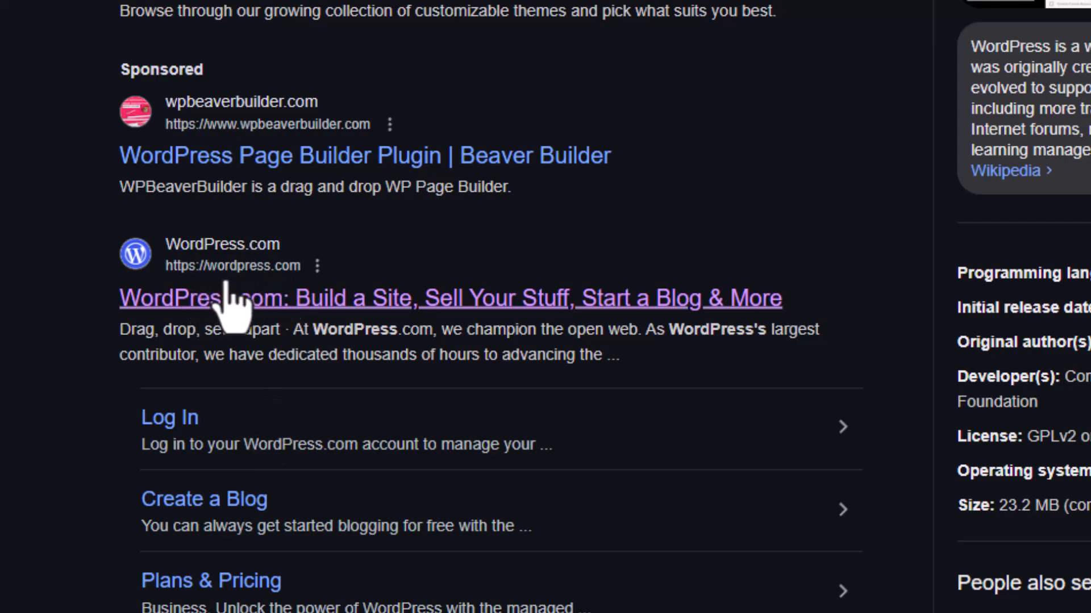
scroll(258, 290, "down", 15)
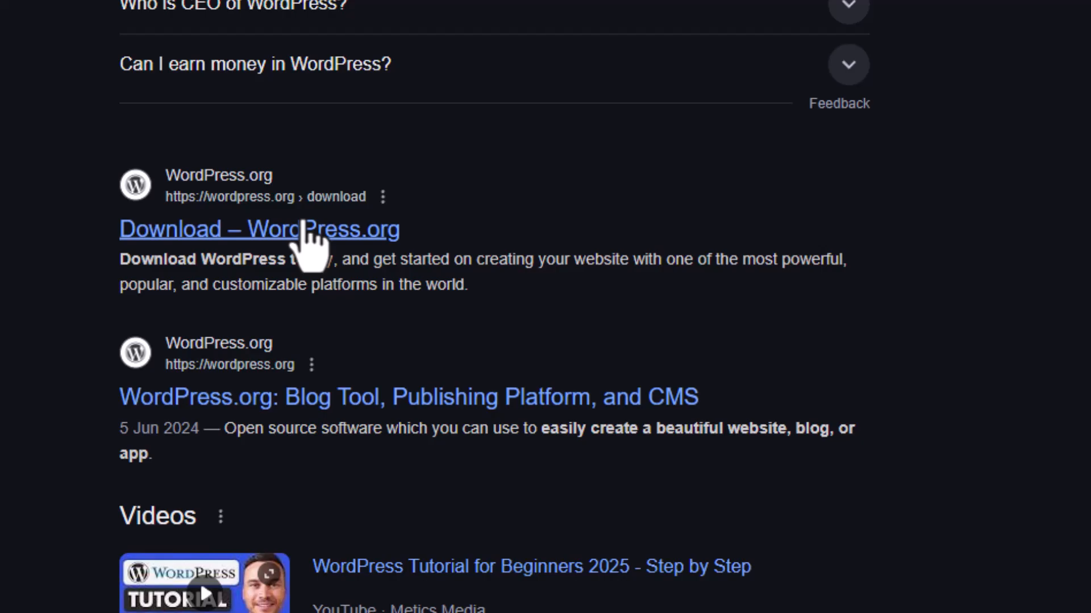
scroll(306, 239, "up", 12)
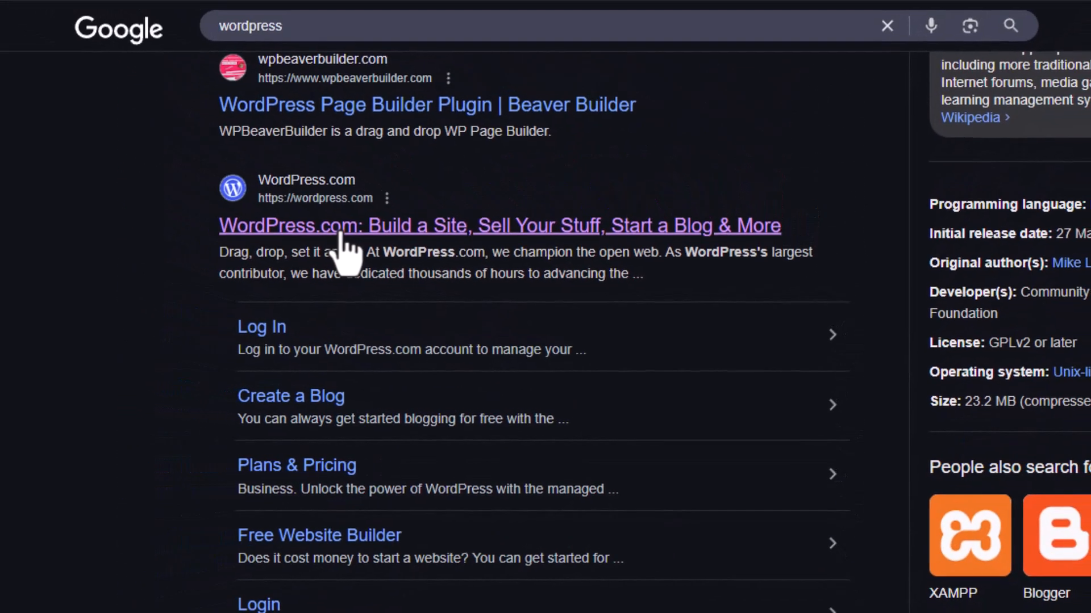
left_click(340, 230)
mouse_move(279, 48)
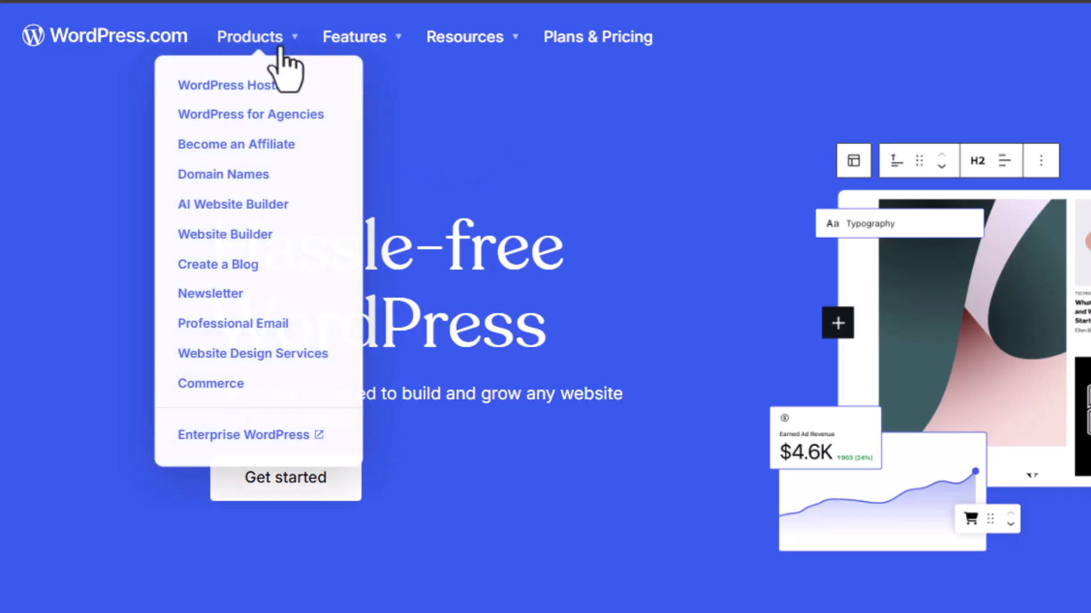
mouse_move(482, 47)
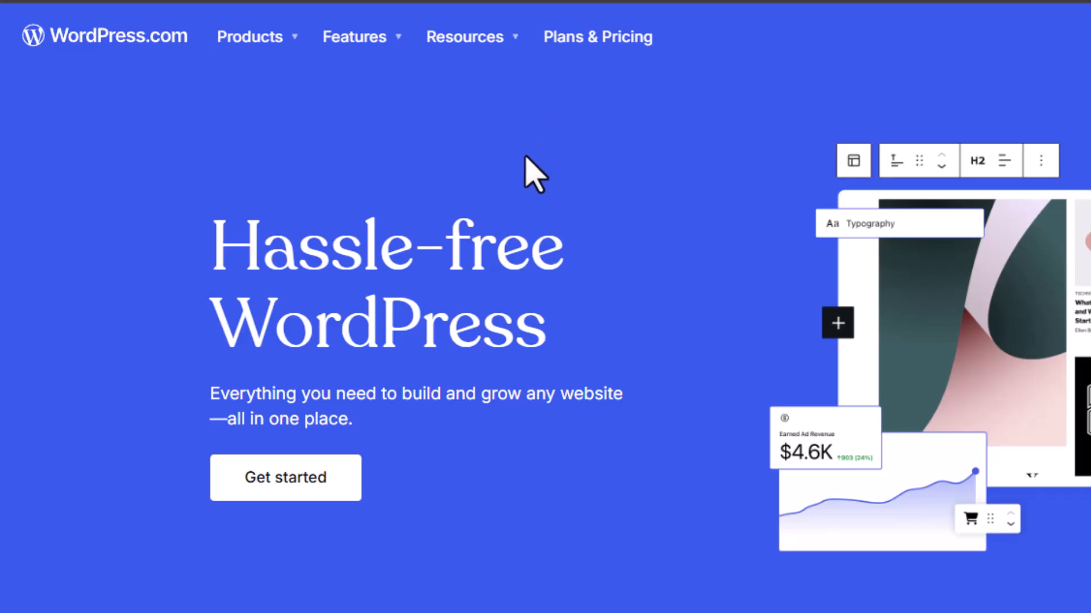
Step: Get started with WordPress.com and create an account by signing in with an existing Google account
left_click(278, 490)
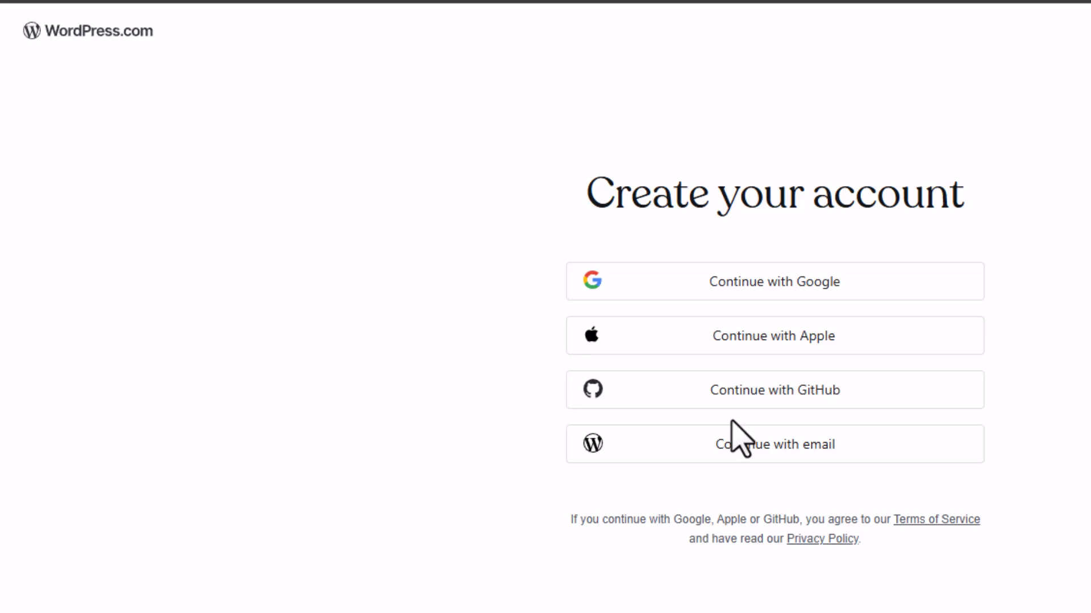
left_click(766, 290)
left_click(766, 293)
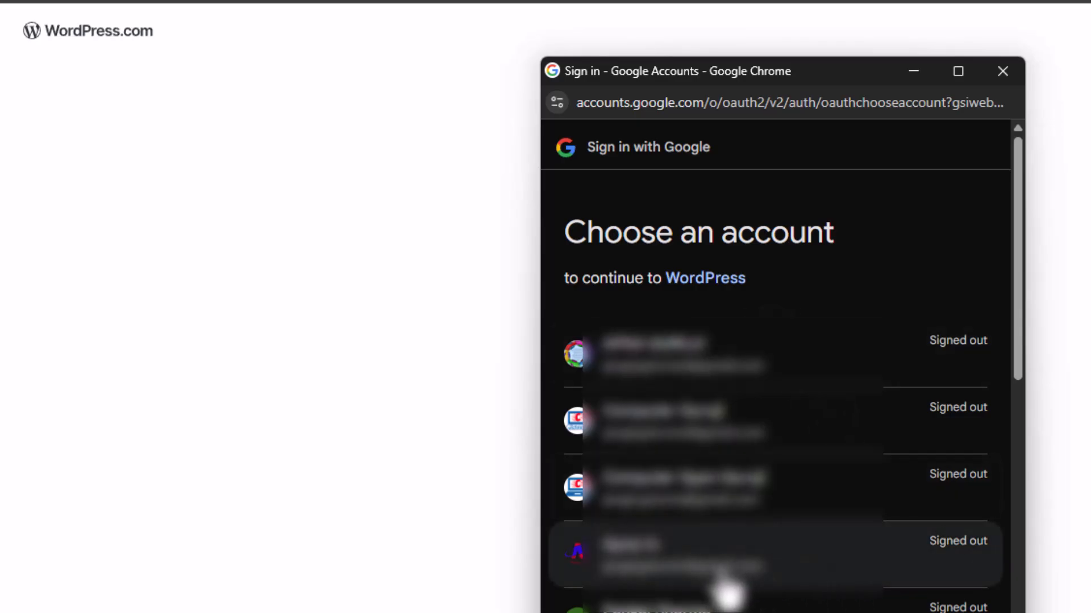
left_click(682, 585)
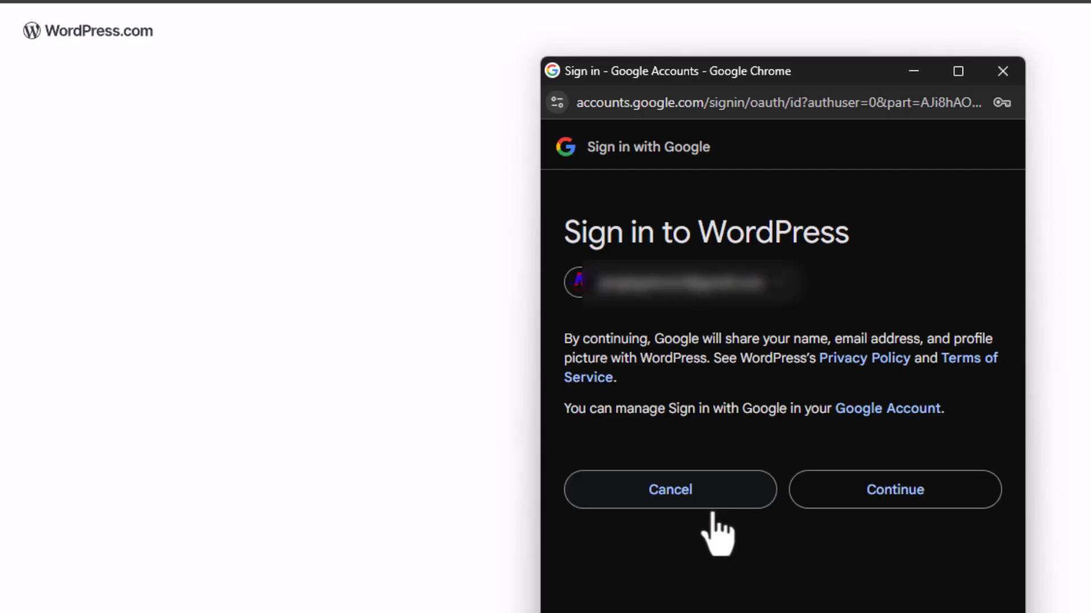
left_click(864, 490)
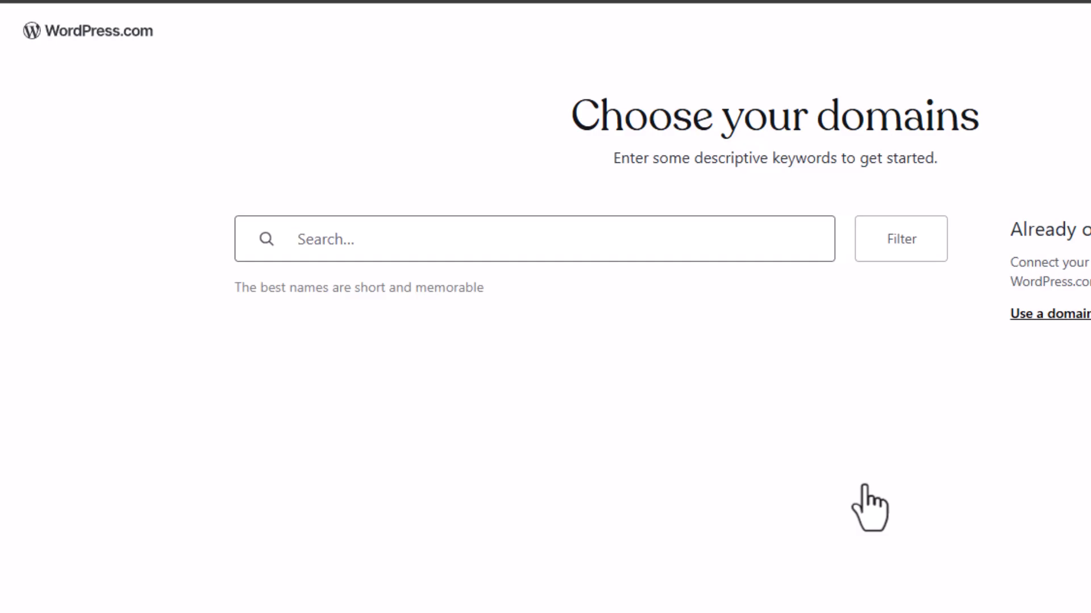
Step: Search the domain names for "guruji" and examine the suggested paid and free addresses
type("guruji")
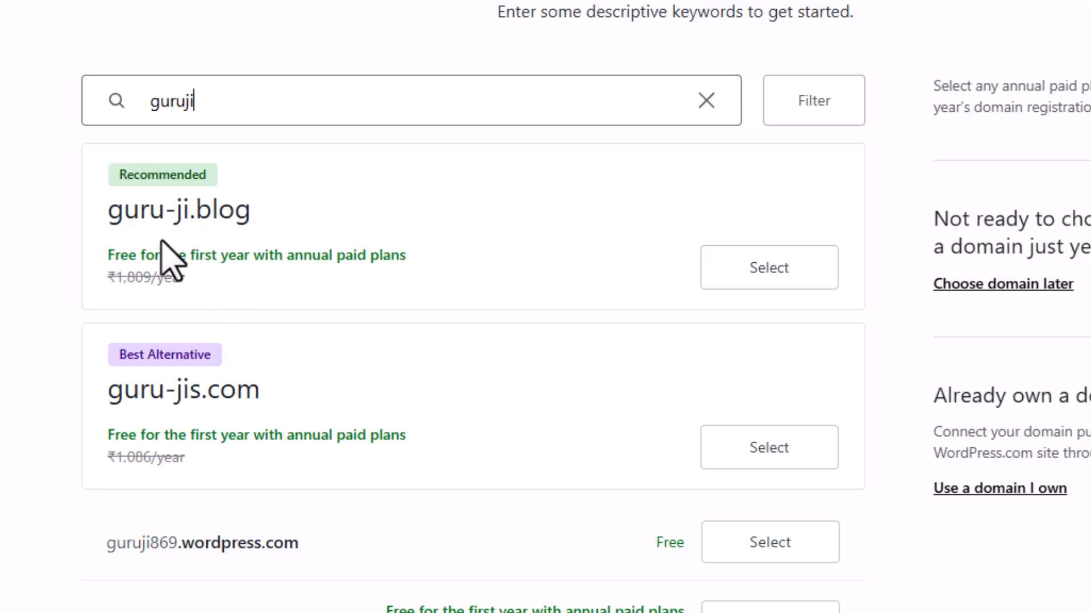
left_click_drag(113, 218, 246, 221)
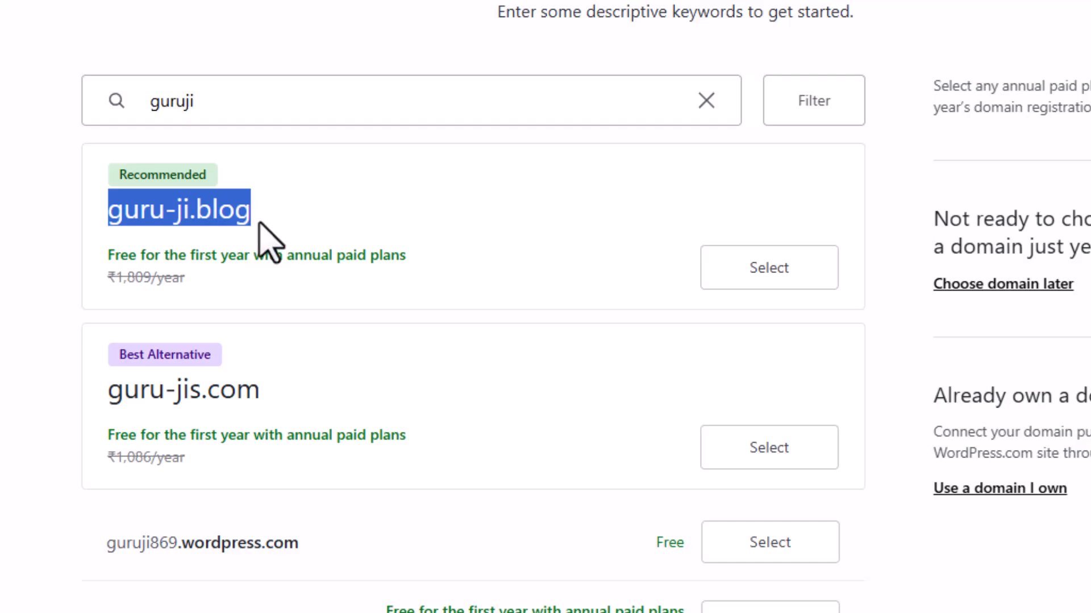
left_click(267, 241)
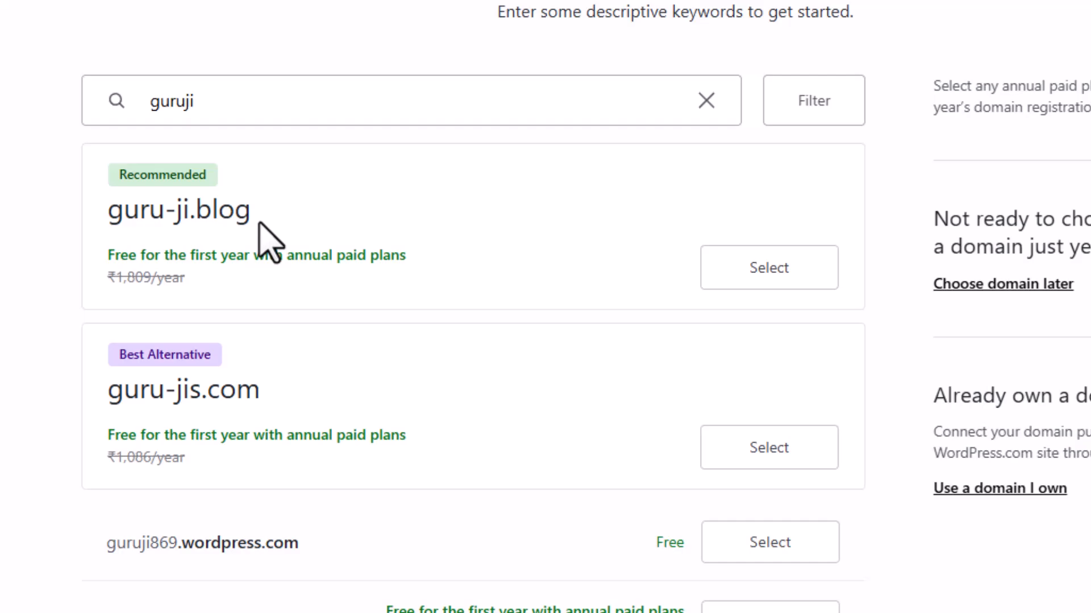
scroll(260, 225, "down", 5)
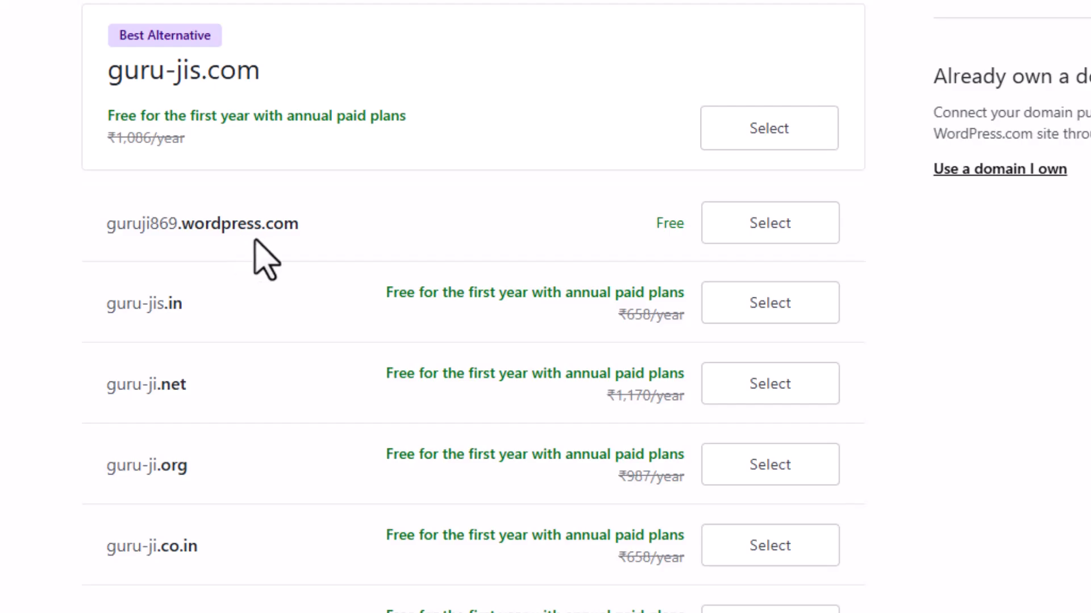
left_click_drag(114, 227, 299, 231)
left_click(303, 231)
scroll(294, 213, "up", 5)
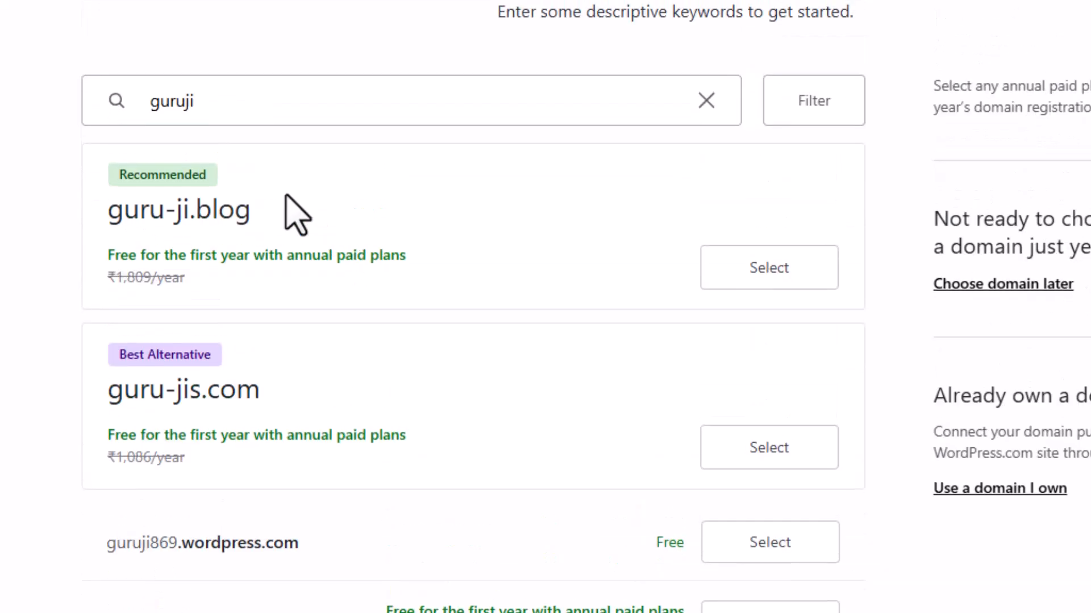
Step: Replace the domain search keyword with "computerguruji" and look through the suggestions
left_click_drag(222, 107, 146, 126)
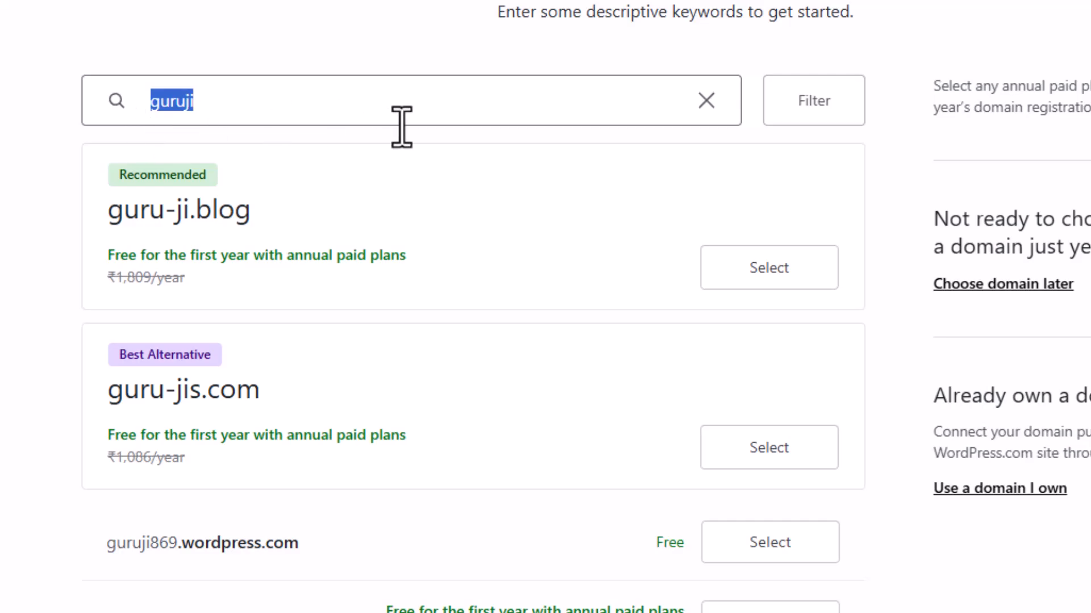
type("computerguruji")
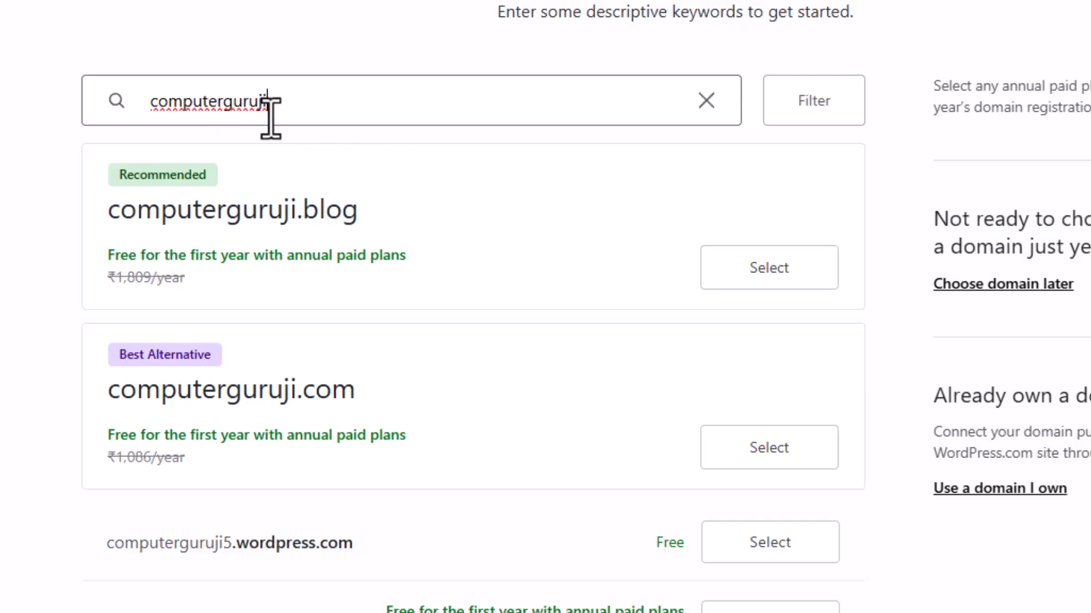
scroll(397, 407, "down", 5)
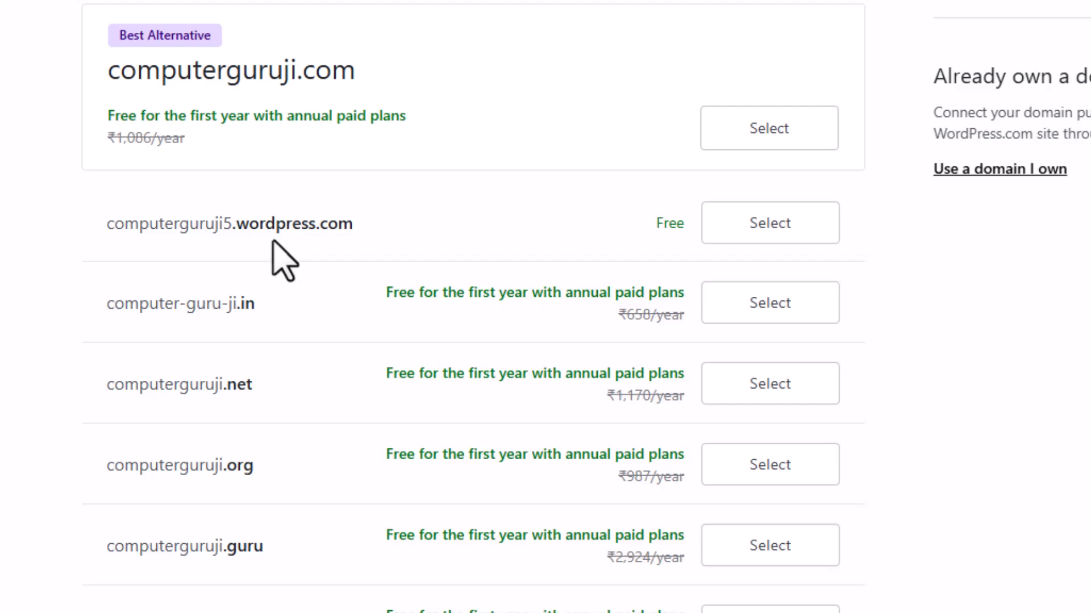
scroll(307, 261, "up", 3)
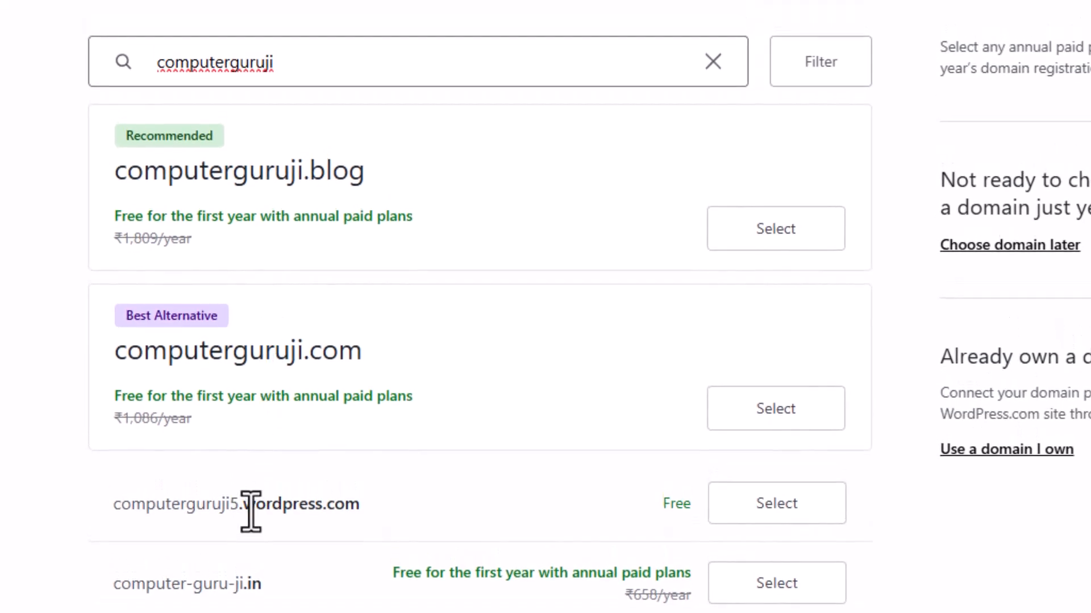
Step: Select the free domain computerguruji5.wordpress.com and continue to the plan selection
left_click_drag(244, 510, 401, 523)
left_click(401, 523)
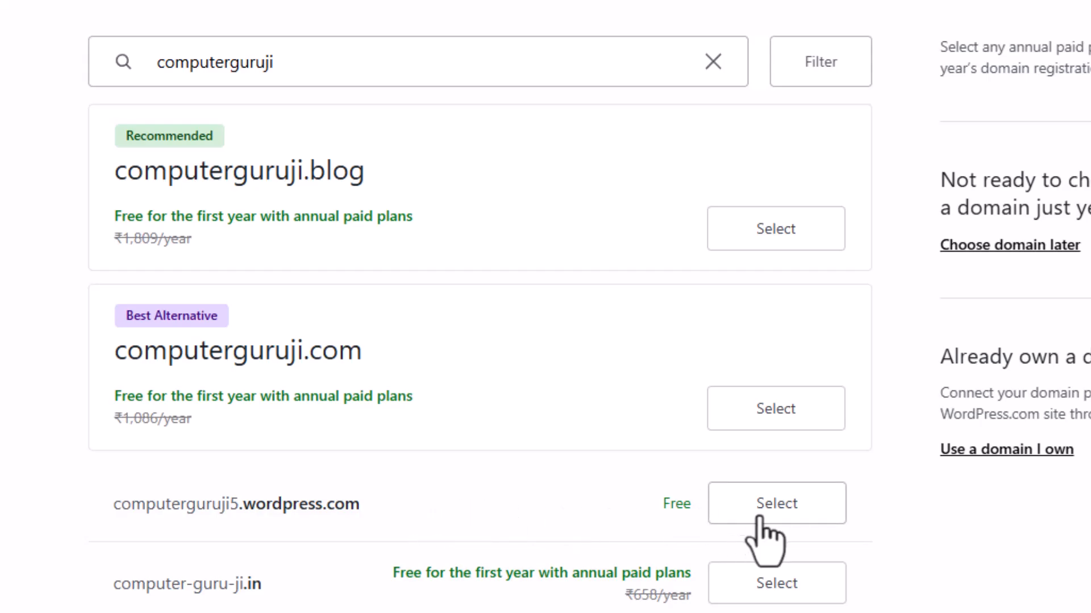
left_click(777, 511)
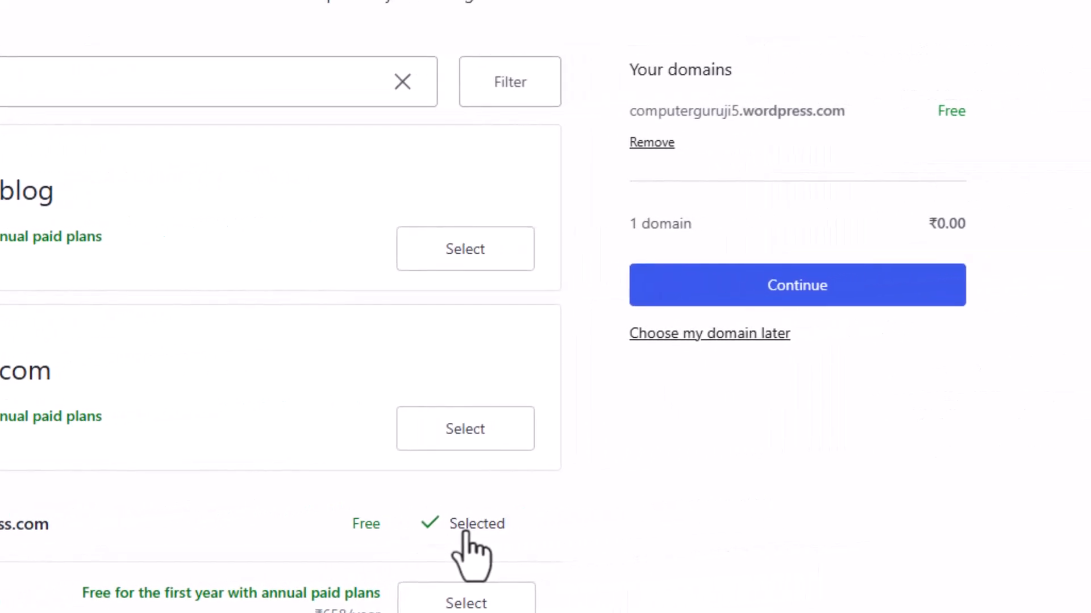
left_click(788, 289)
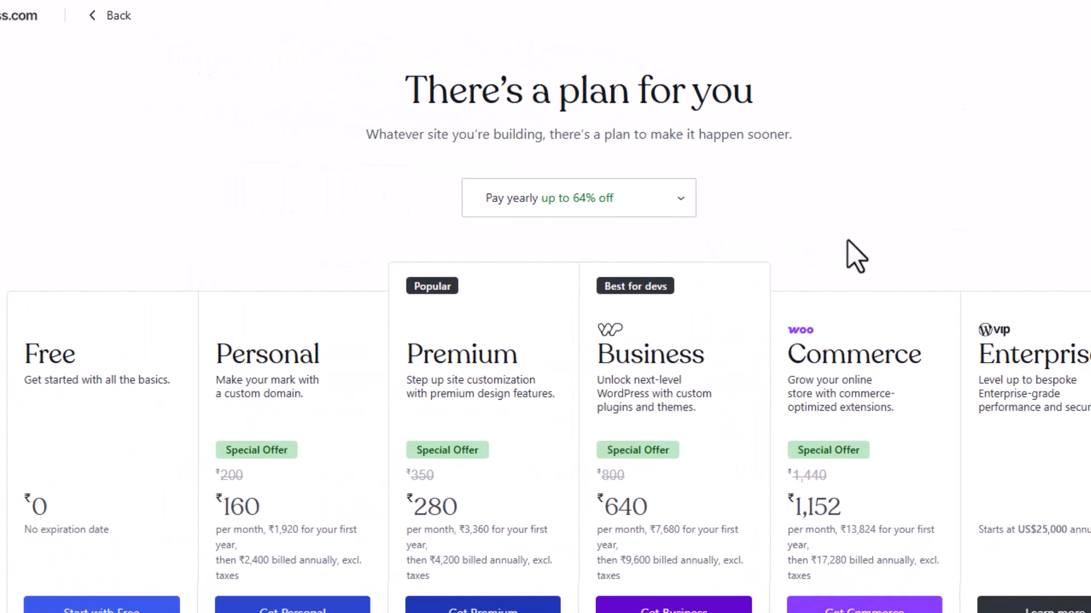
Step: Compare the hosting plans, start with the Free plan and skip the site goals to reach the dashboard
scroll(847, 241, "down", 2)
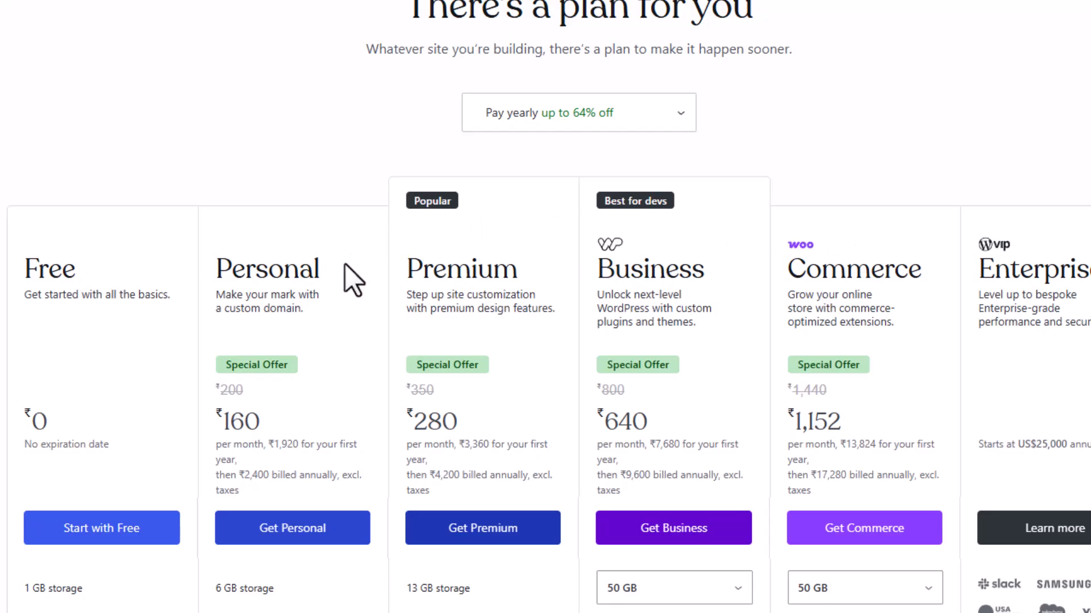
scroll(345, 265, "down", 2)
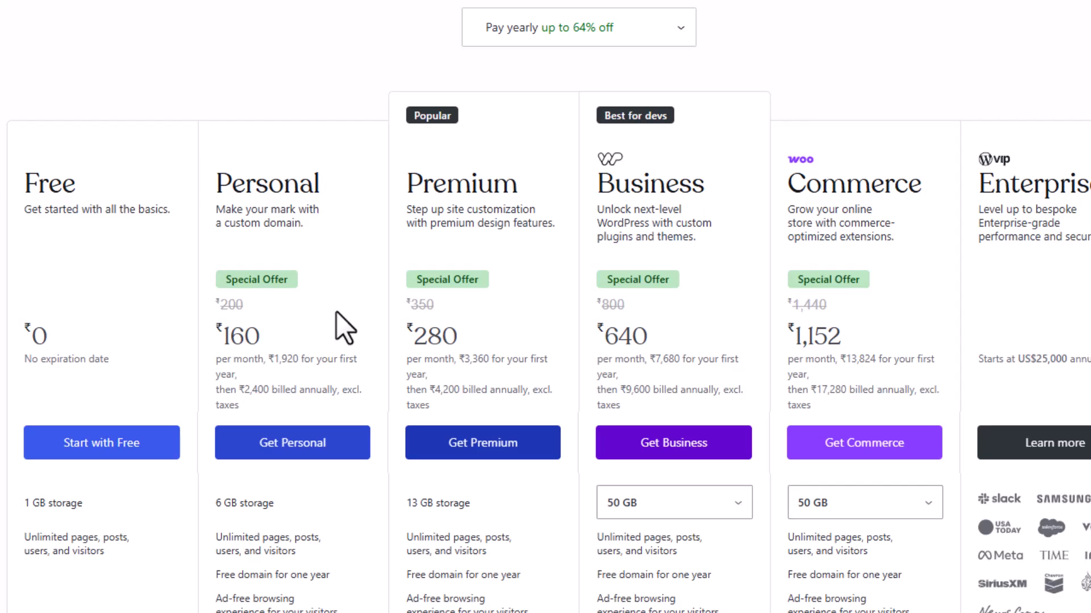
scroll(336, 311, "down", 2)
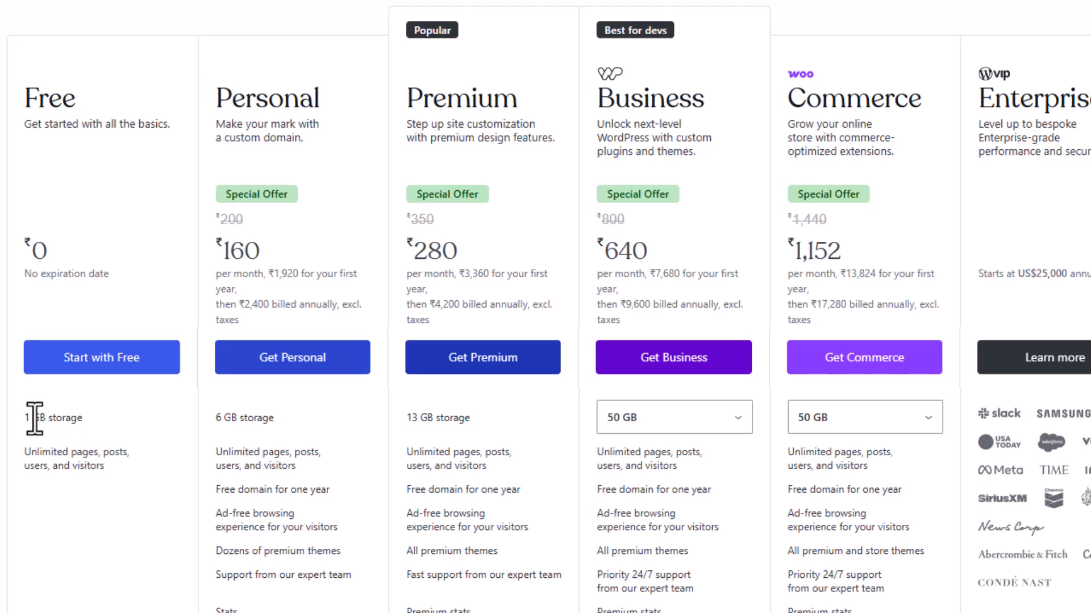
left_click_drag(25, 419, 82, 421)
left_click(83, 421)
left_click(103, 359)
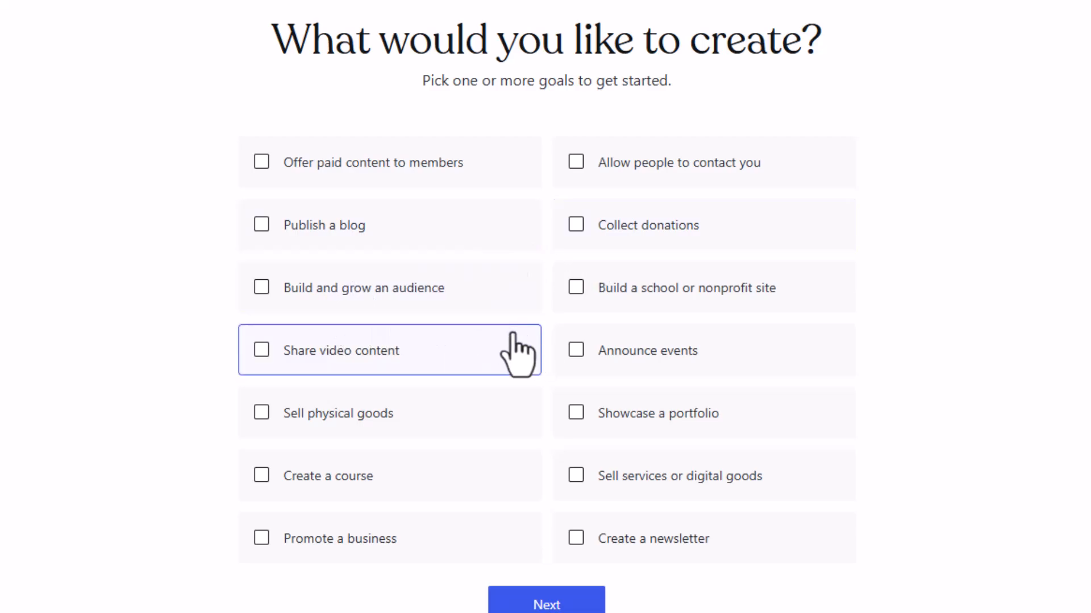
scroll(514, 349, "down", 2)
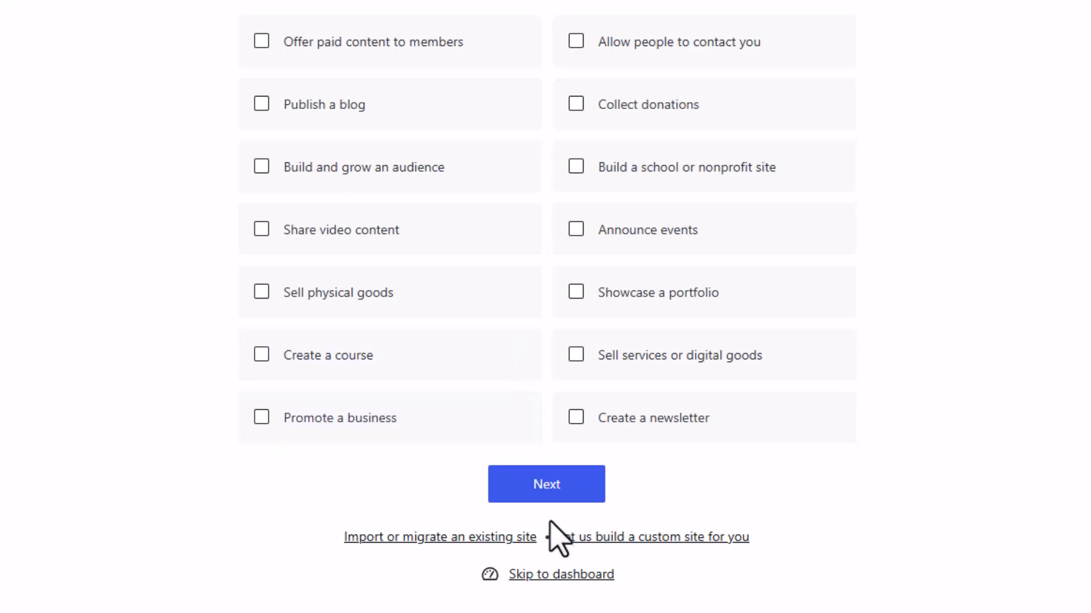
left_click(529, 574)
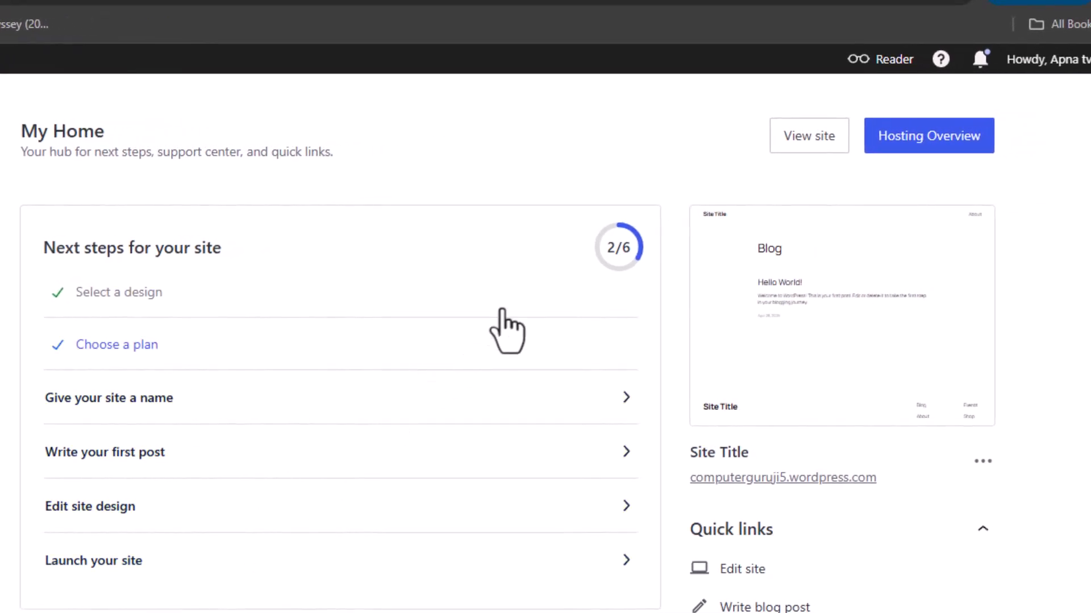
Step: View the new site's front page down to its footer, and open the site for editing
left_click(802, 143)
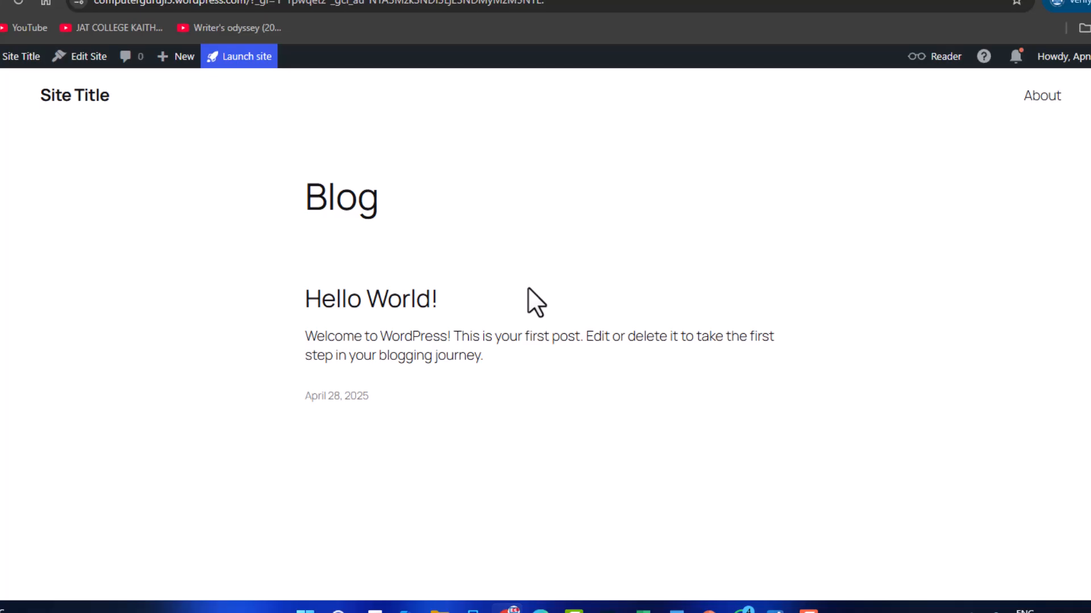
scroll(528, 288, "down", 5)
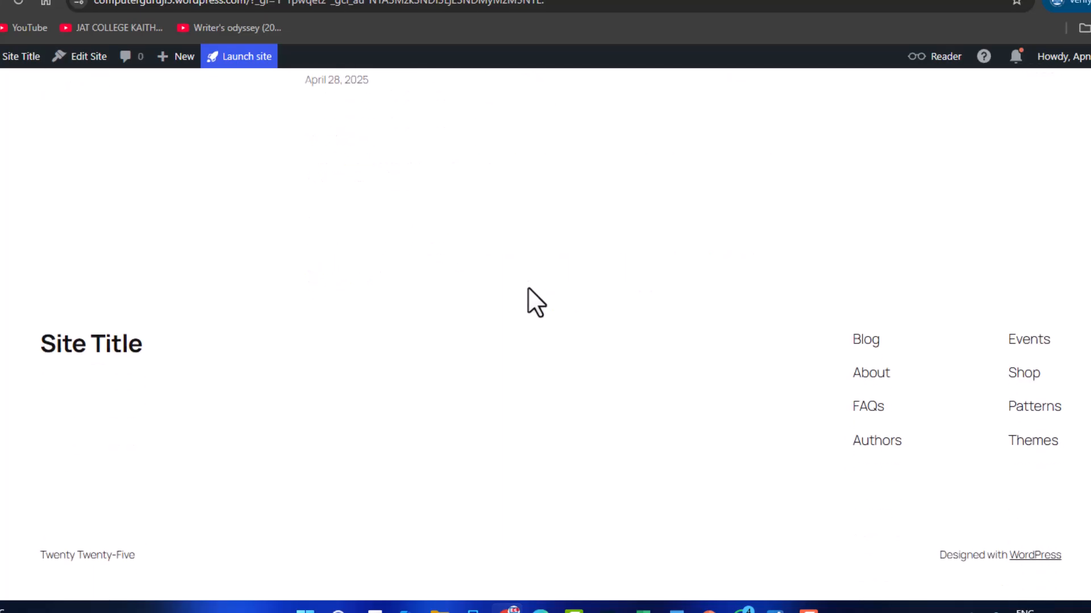
scroll(527, 287, "up", 5)
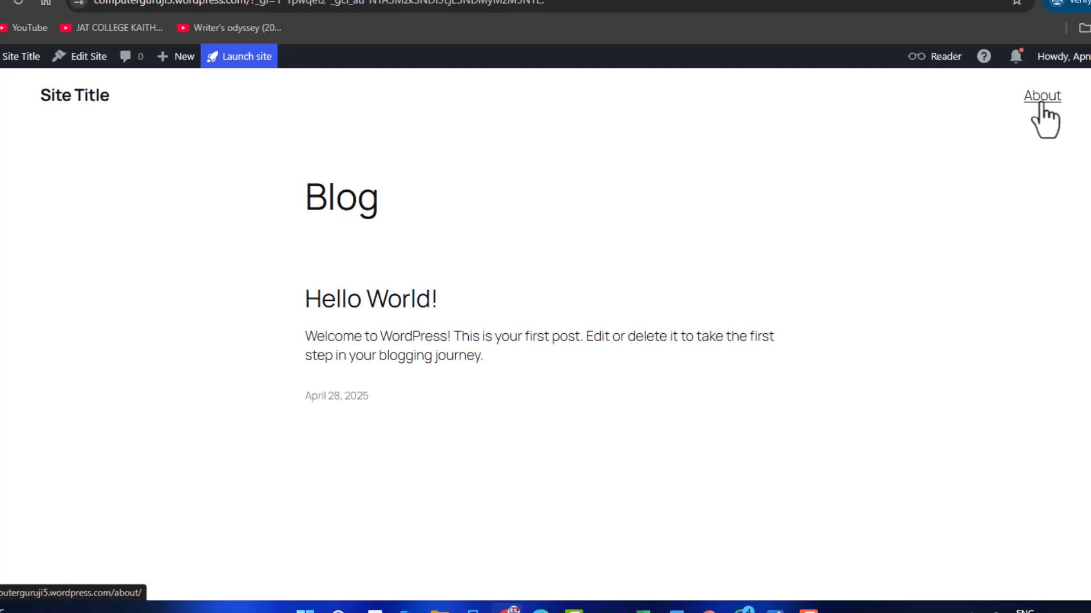
left_click(85, 59)
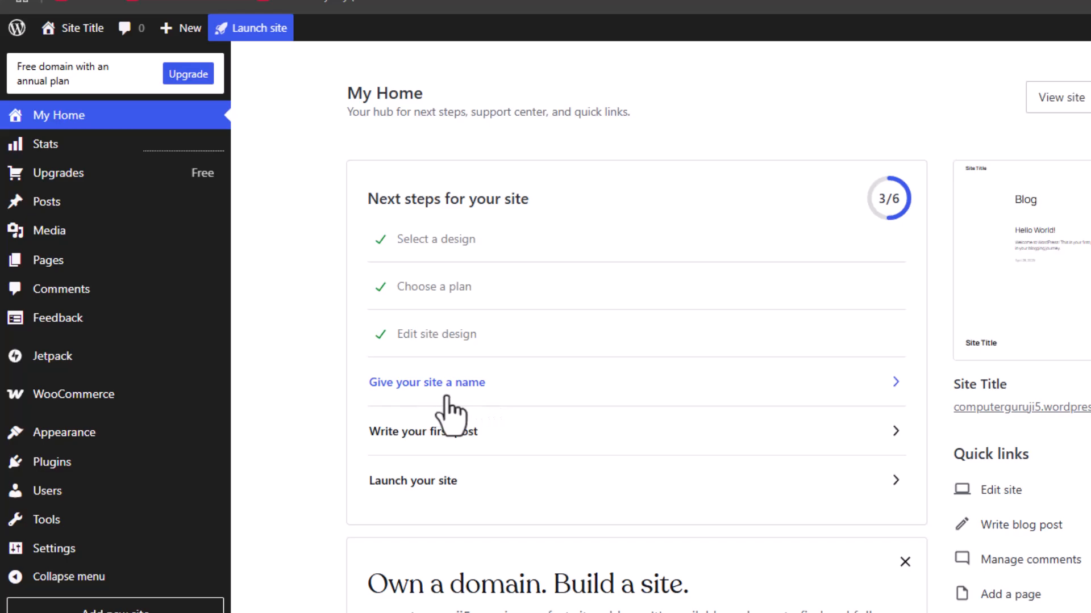
Step: Give the site a name by setting the site title to "Computer Skills" in the general settings
left_click(476, 383)
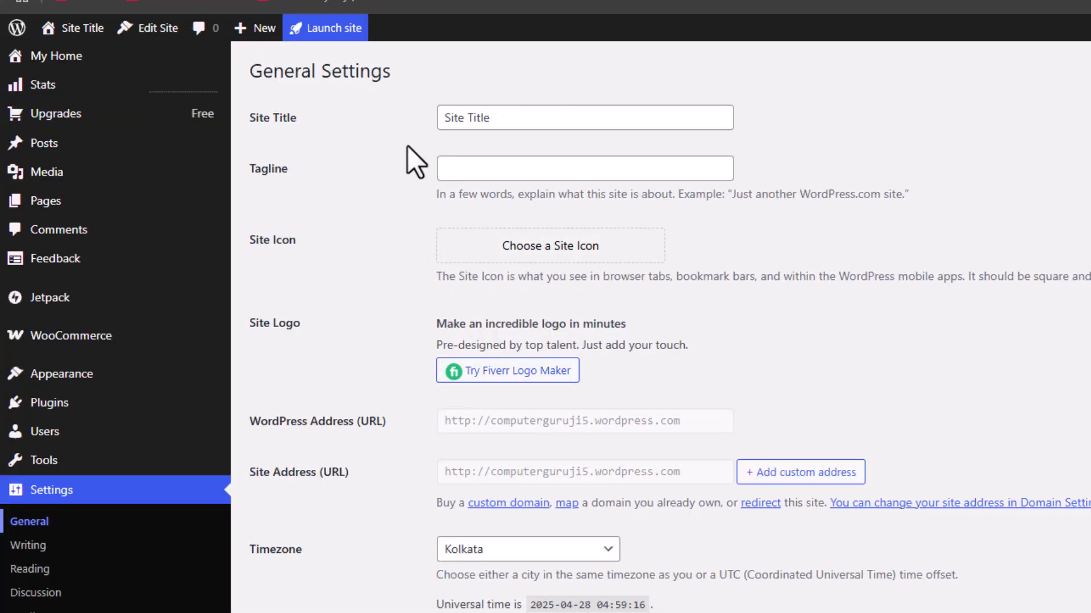
left_click(502, 118)
key("ctrl+a")
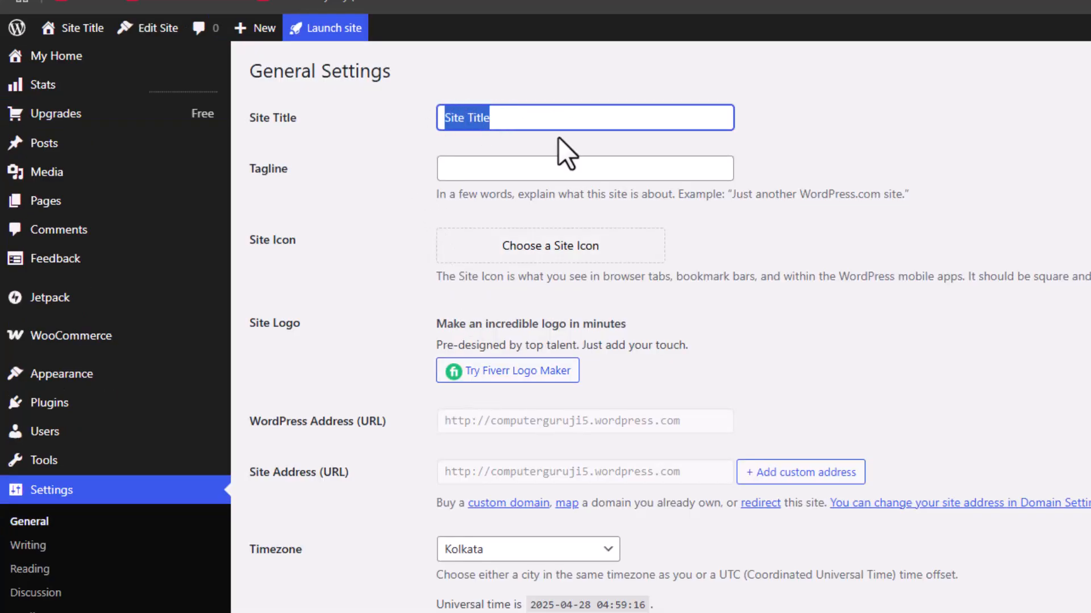
type("Computer Skills")
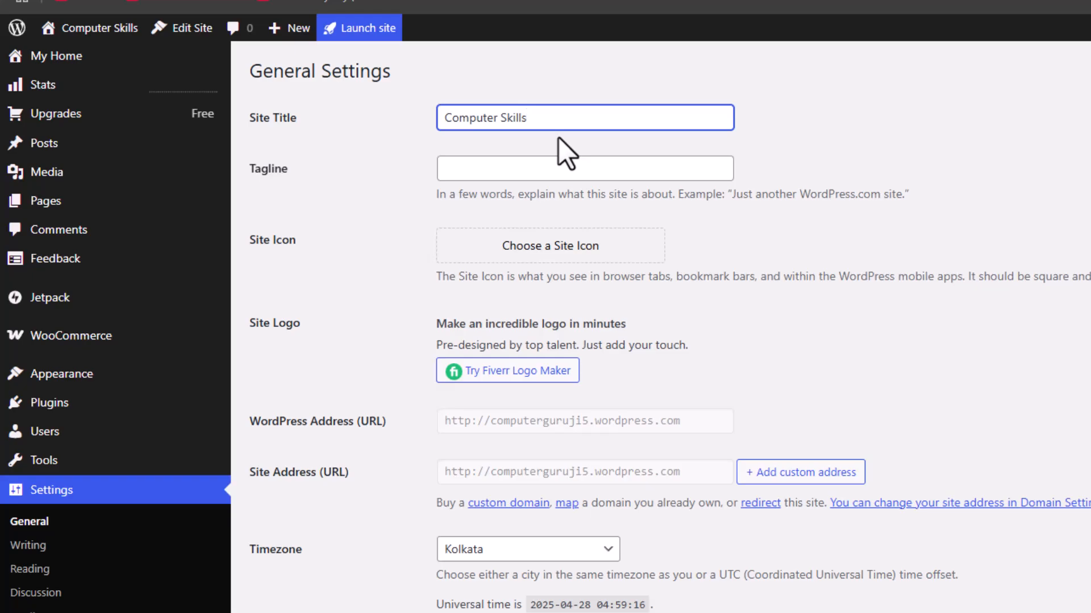
Step: Upload the image logo4.png and set it as the site icon in the general settings
left_click(518, 169)
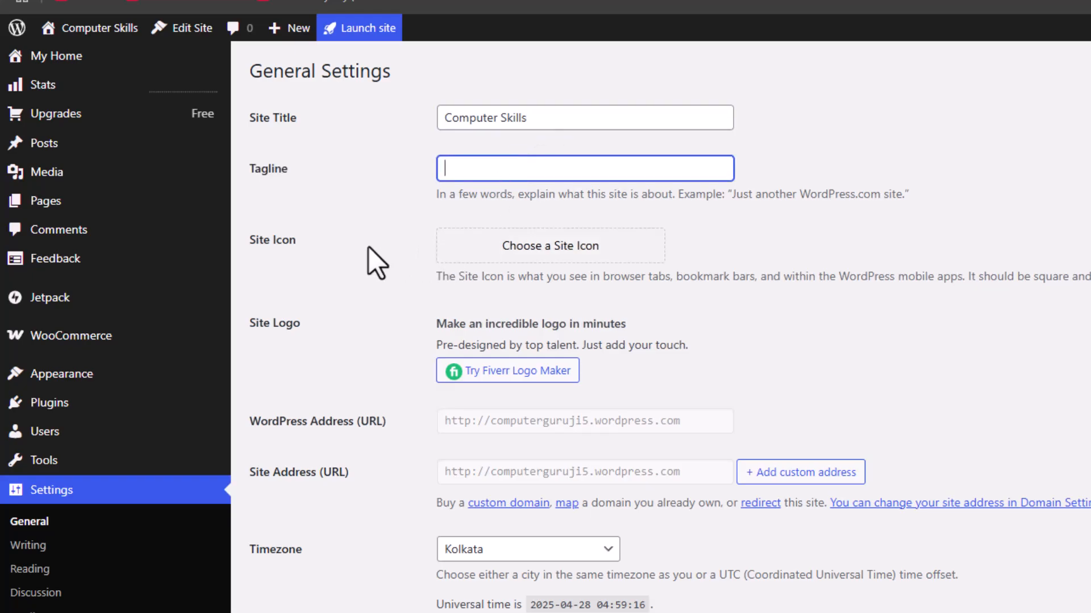
left_click(530, 248)
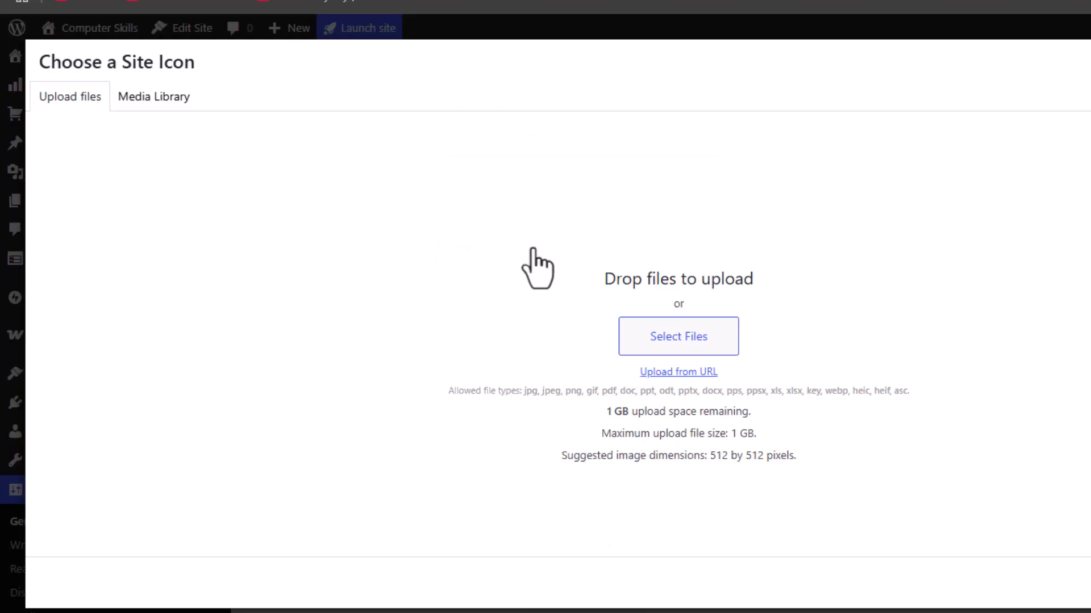
left_click(688, 341)
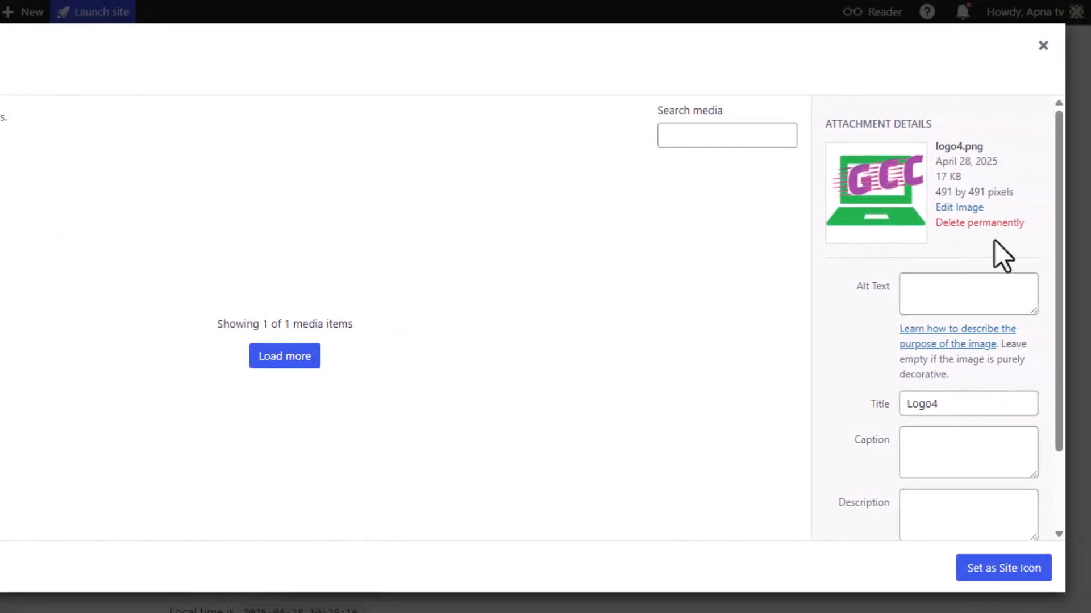
scroll(969, 443, "down", 2)
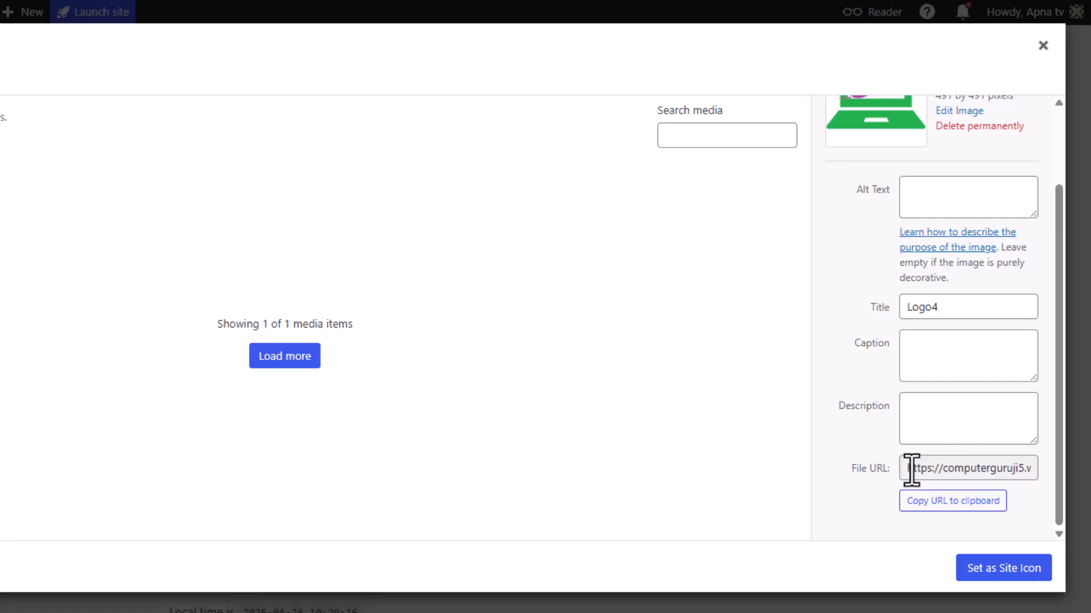
left_click(997, 570)
left_click(998, 571)
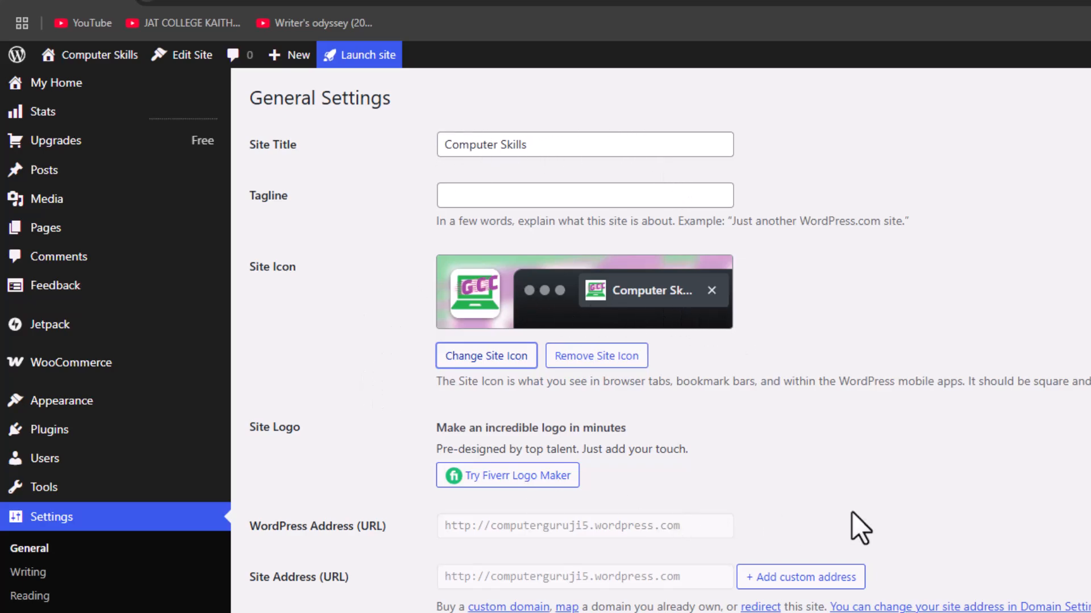
Step: Write the site's first post, titled "C Programming", with the copied introduction and installation text as its body
left_click(73, 86)
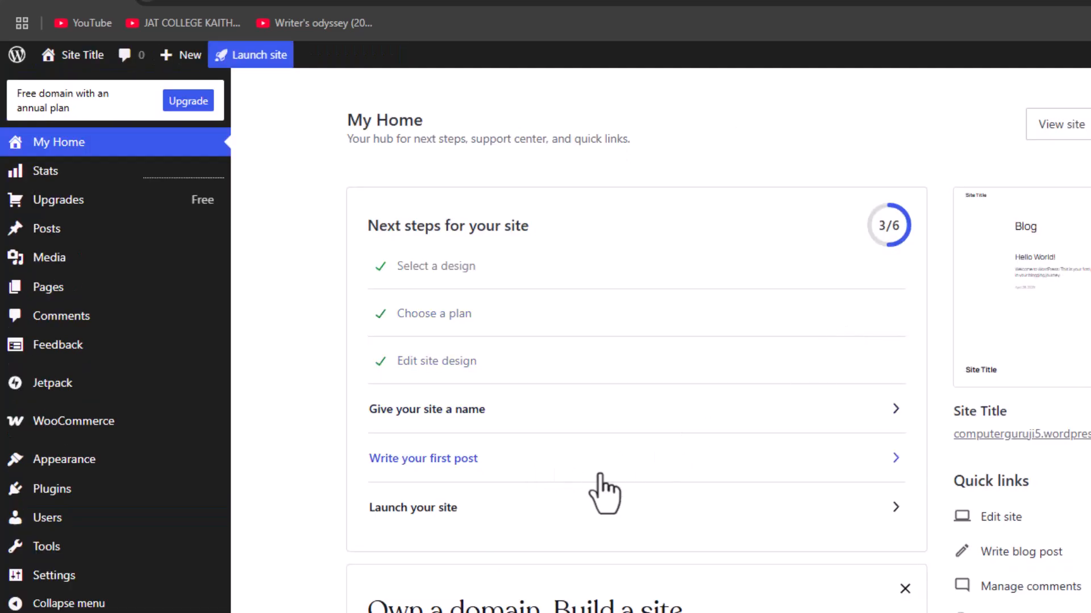
left_click(504, 463)
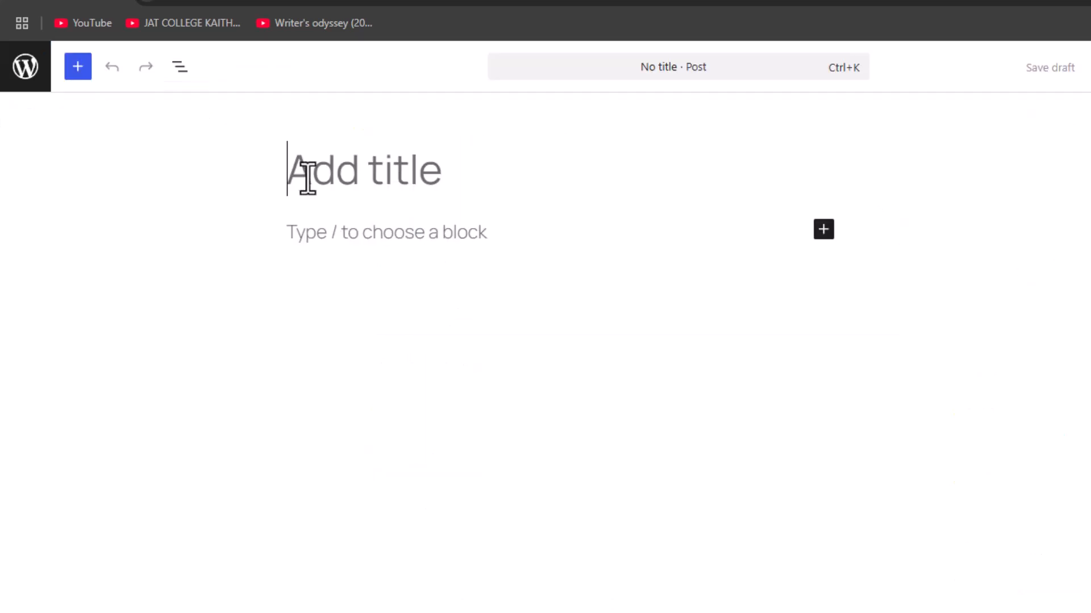
type("C Programming")
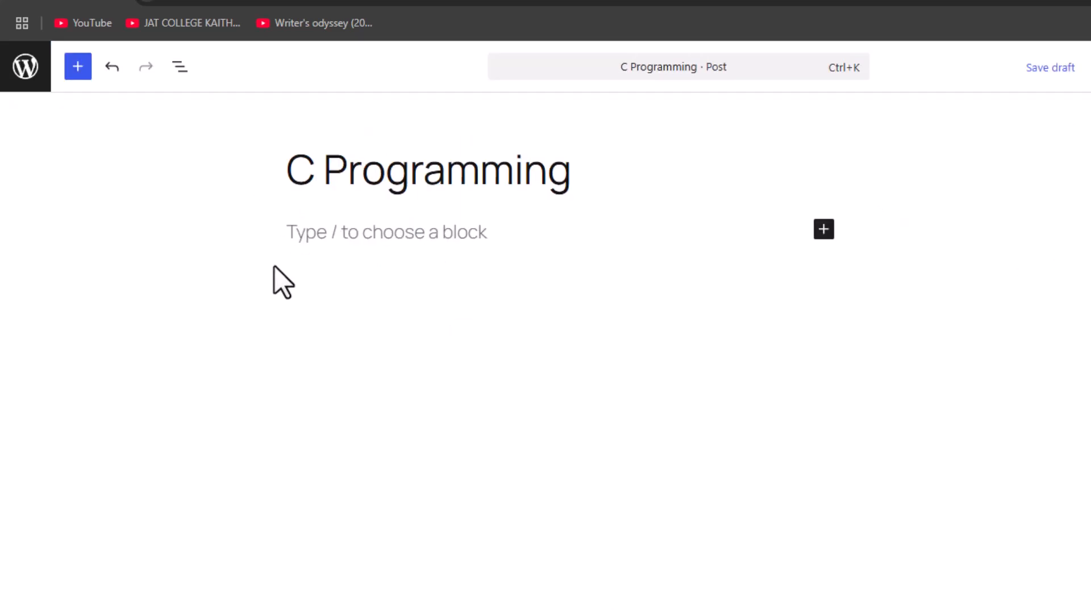
left_click(372, 243)
key("ctrl+v")
scroll(480, 296, "up", 20)
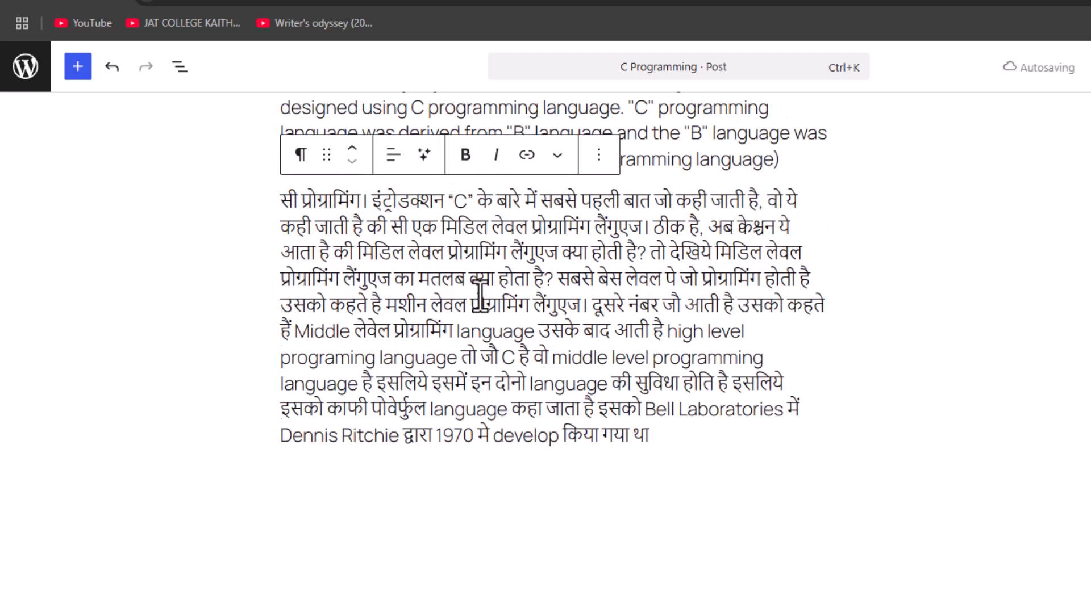
scroll(533, 361, "up", 20)
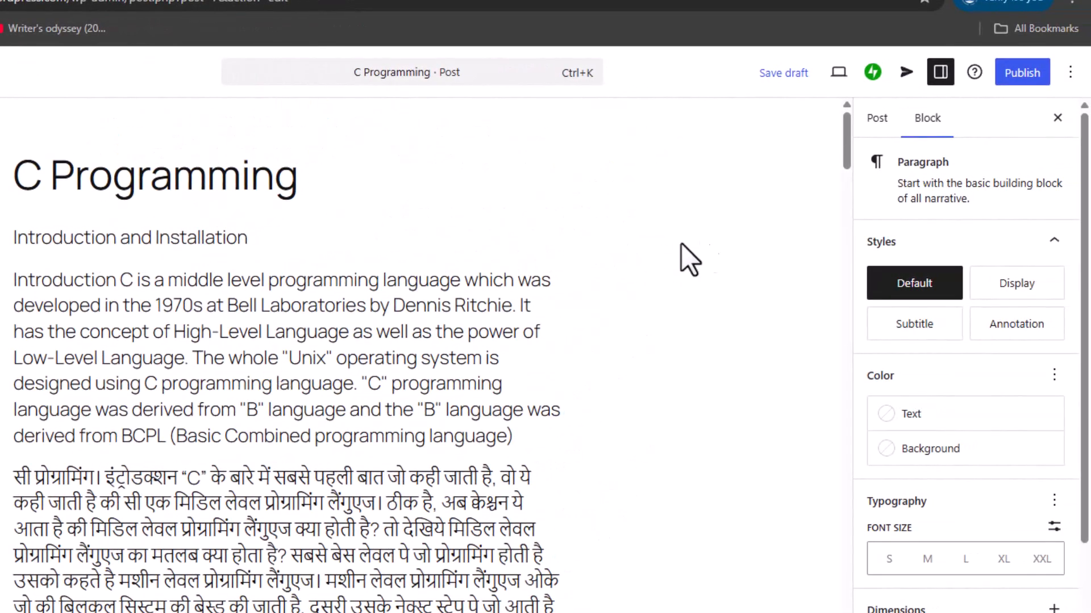
Step: Publish the C Programming post and return to the site's My Home overview
left_click(1025, 77)
left_click(1038, 85)
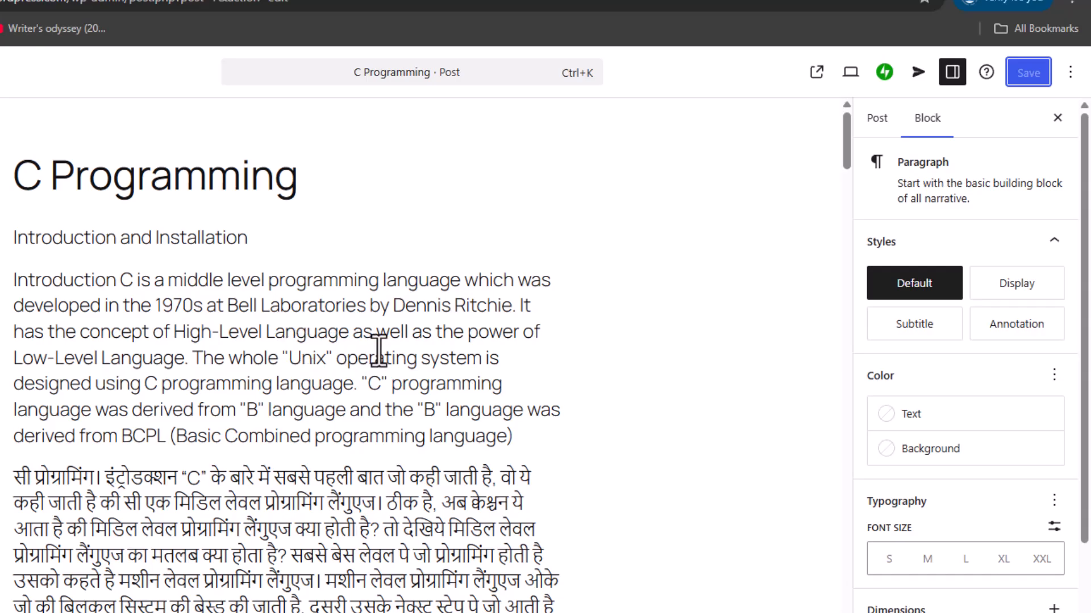
left_click(25, 82)
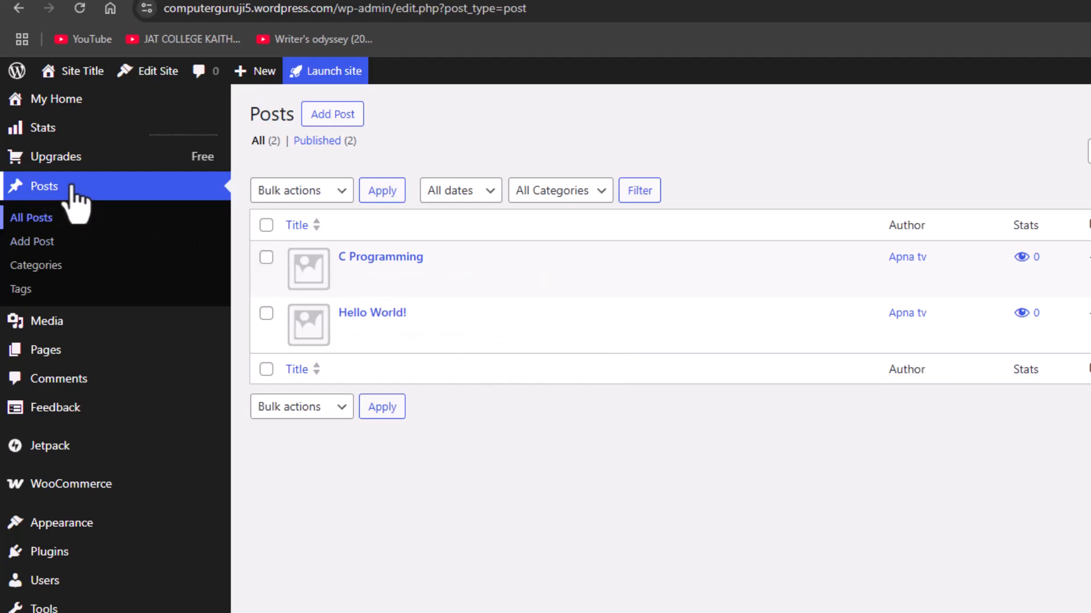
mouse_move(80, 159)
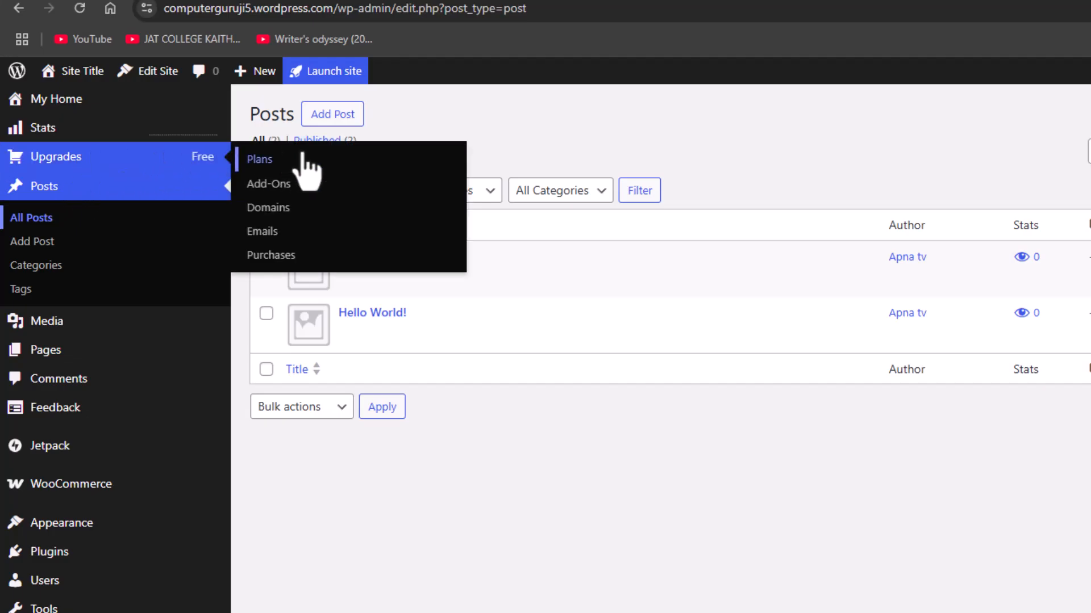
left_click(62, 102)
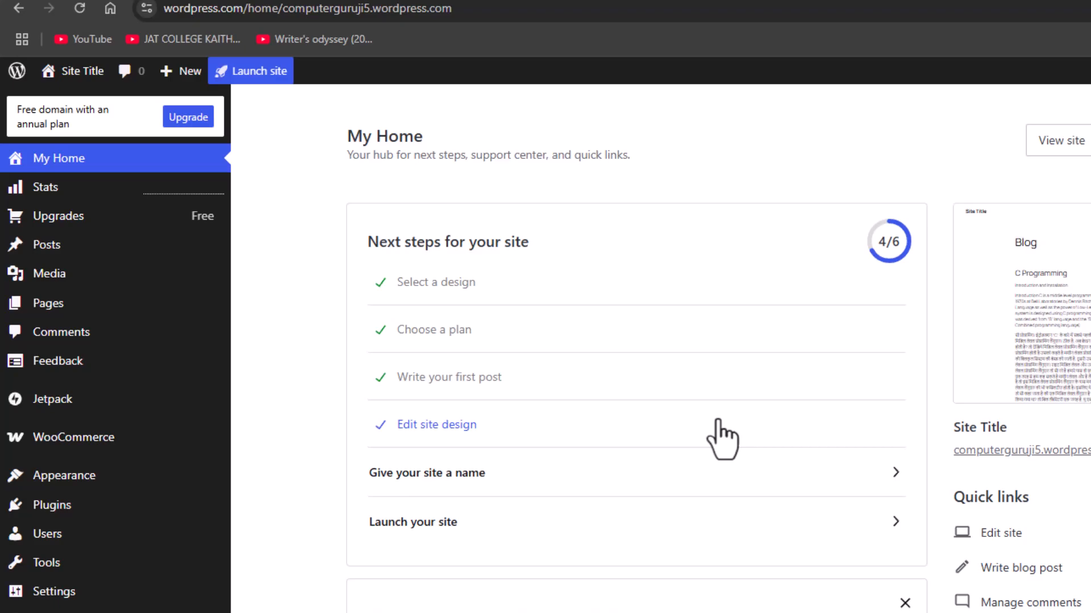
Step: Add a new page titled "Contact us" and publish it
mouse_move(73, 283)
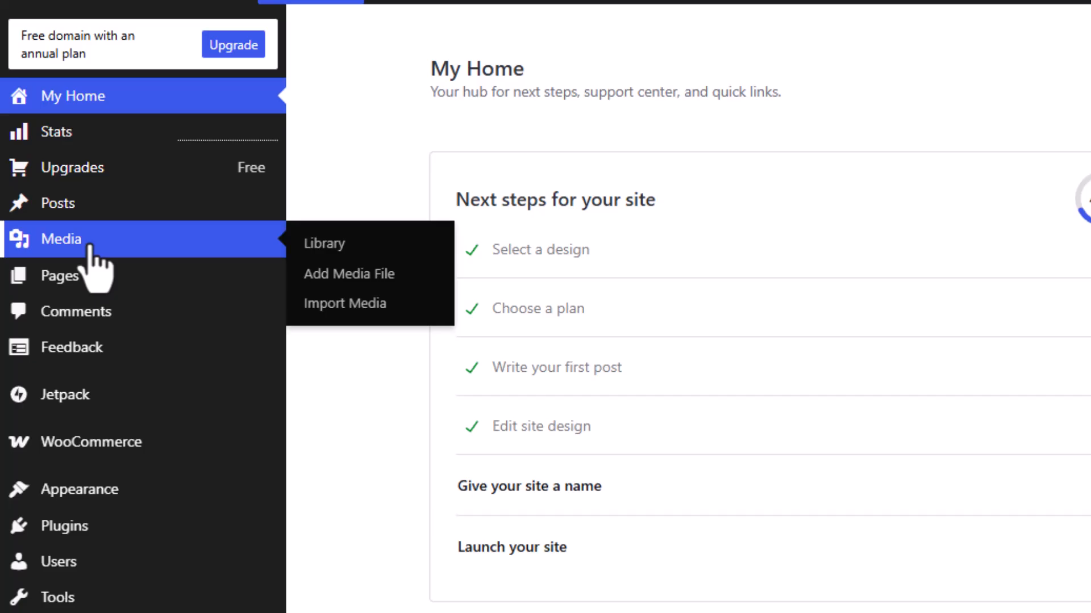
left_click(96, 282)
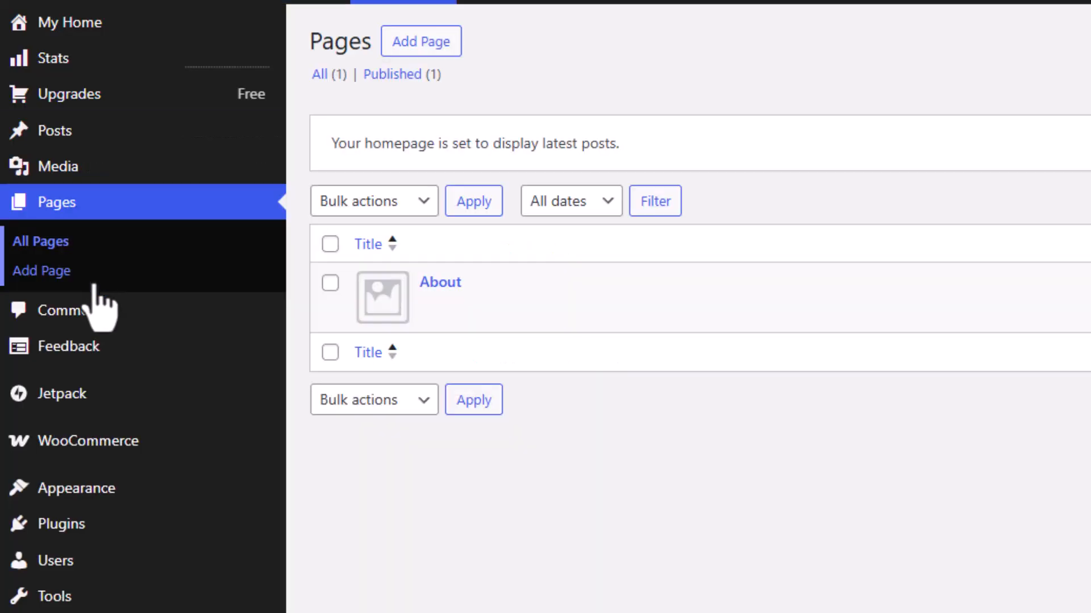
mouse_move(466, 308)
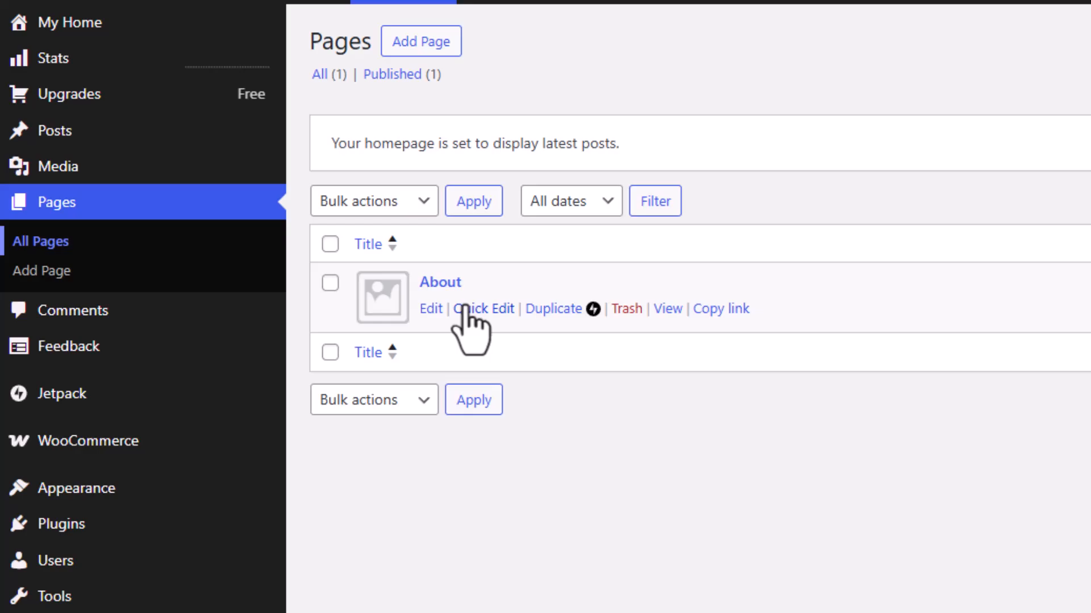
left_click(431, 43)
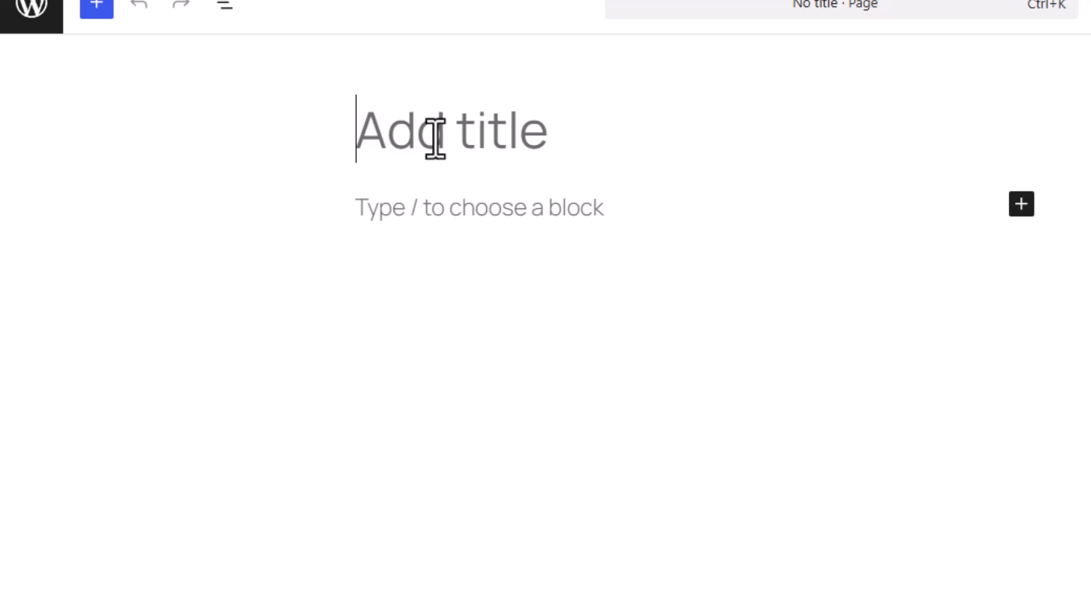
type("Contack")
key("BackSpace")
type("t us")
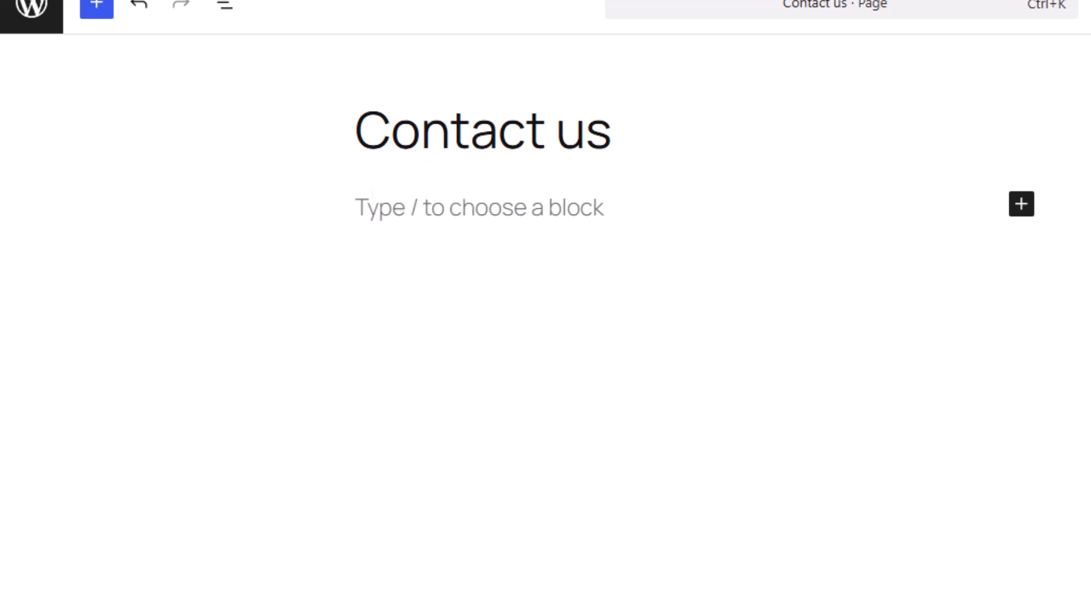
left_click(1054, 73)
left_click(998, 79)
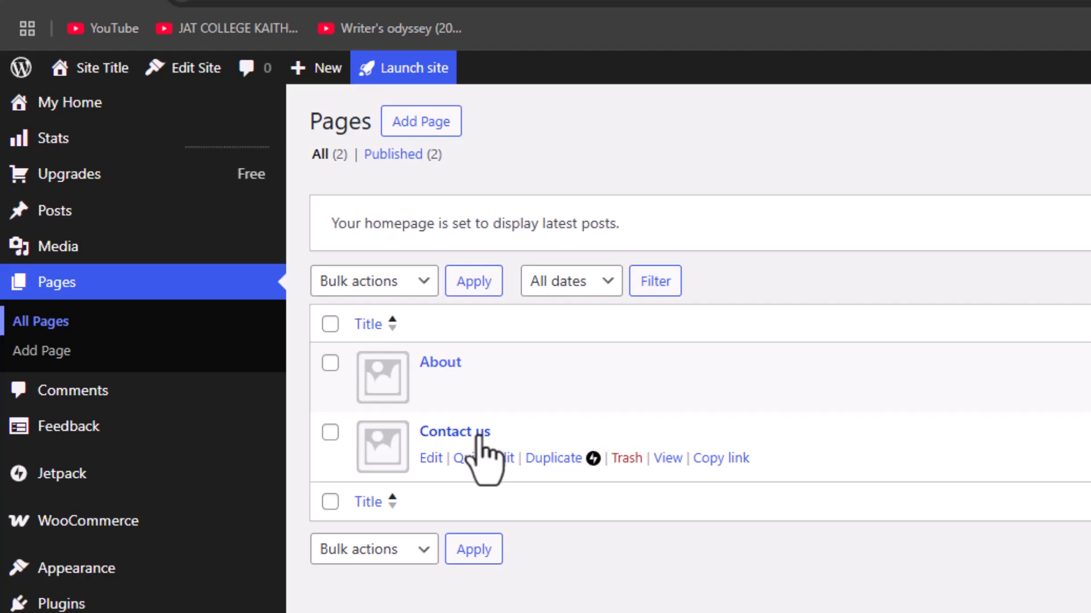
Step: Open the Contact us page for editing, browse the layout patterns and choose the Event RSVP pattern
left_click(431, 458)
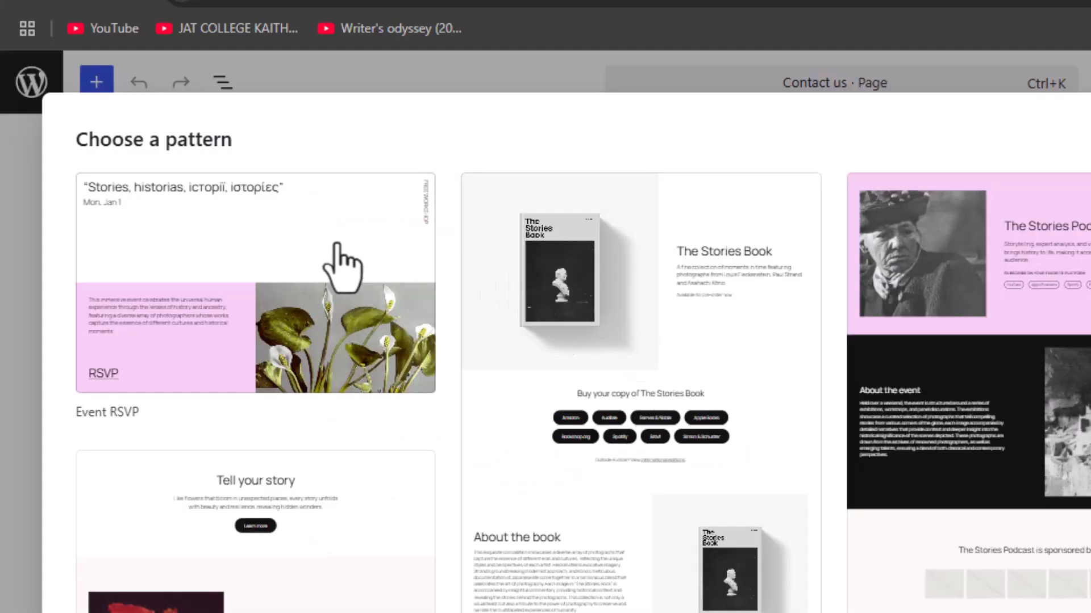
scroll(523, 375, "down", 5)
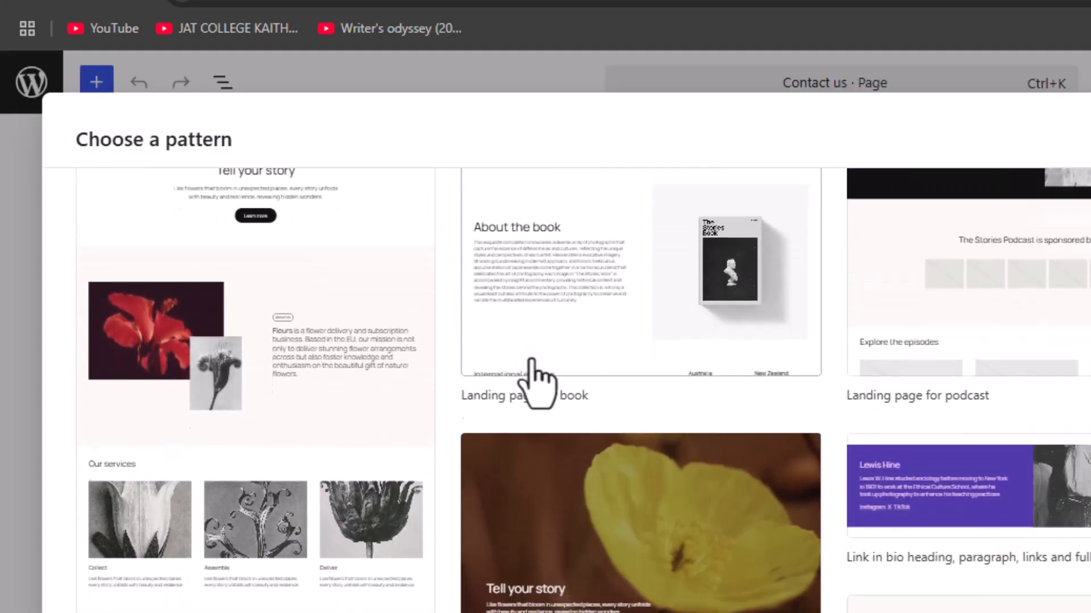
scroll(584, 453, "up", 2)
scroll(585, 451, "down", 8)
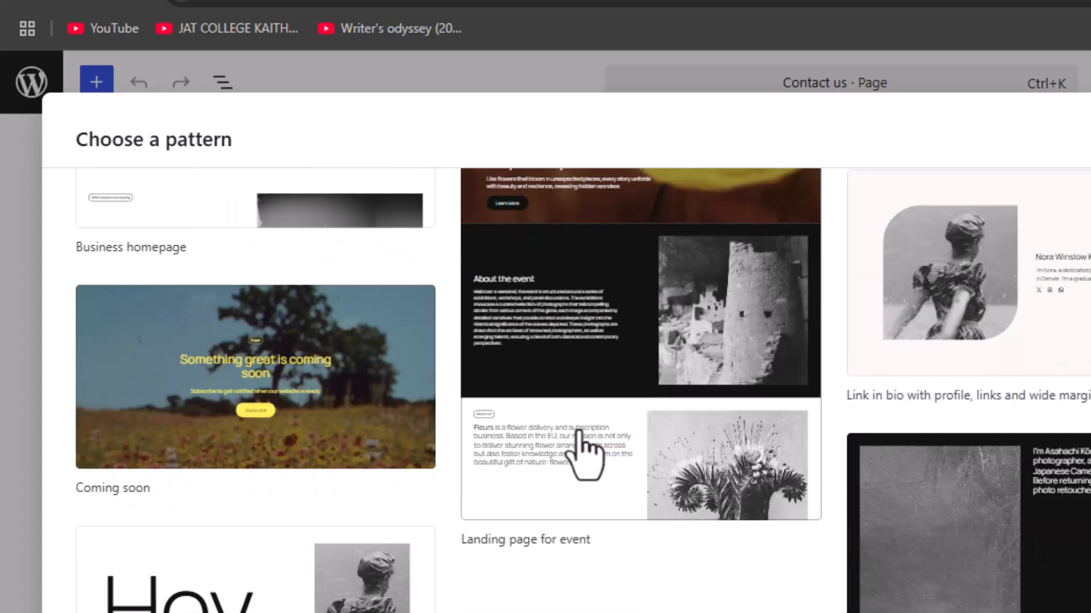
scroll(583, 449, "up", 10)
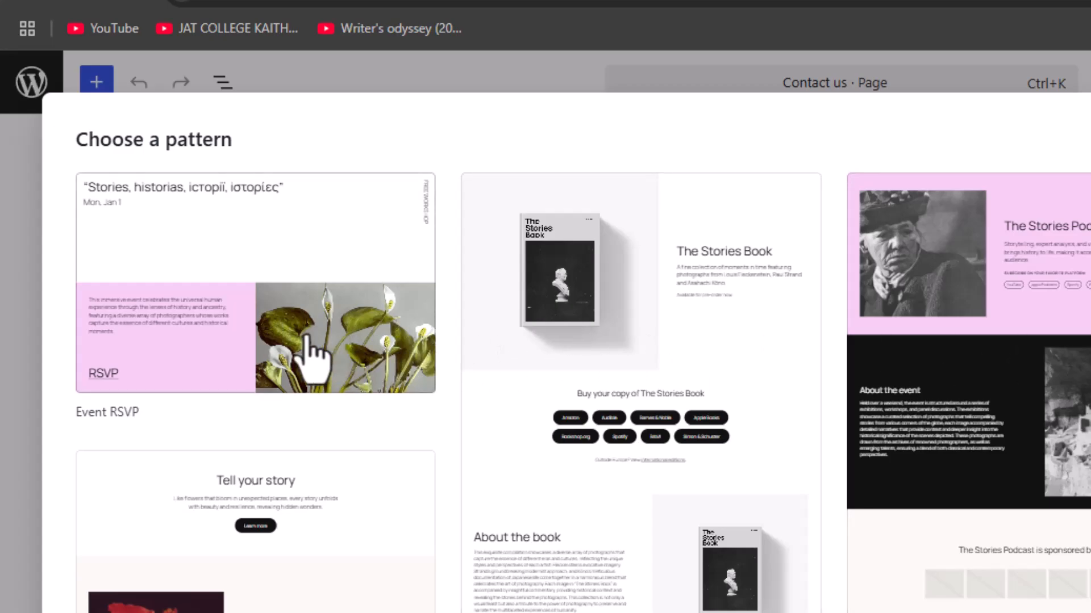
left_click(307, 344)
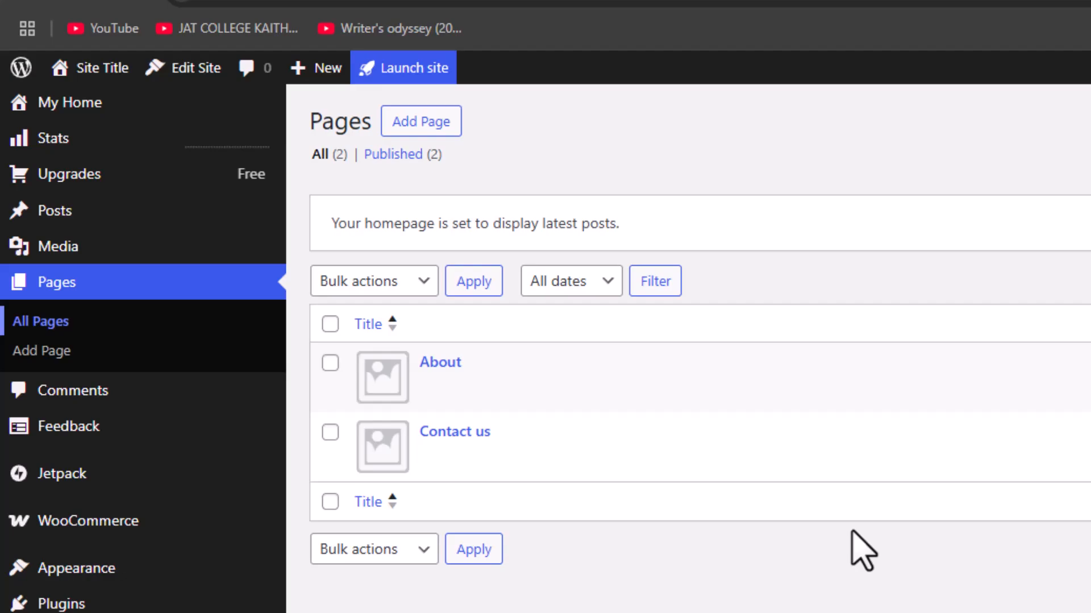
Step: Open the theme gallery under the site's appearance settings and look through the recommended themes
left_click(92, 529)
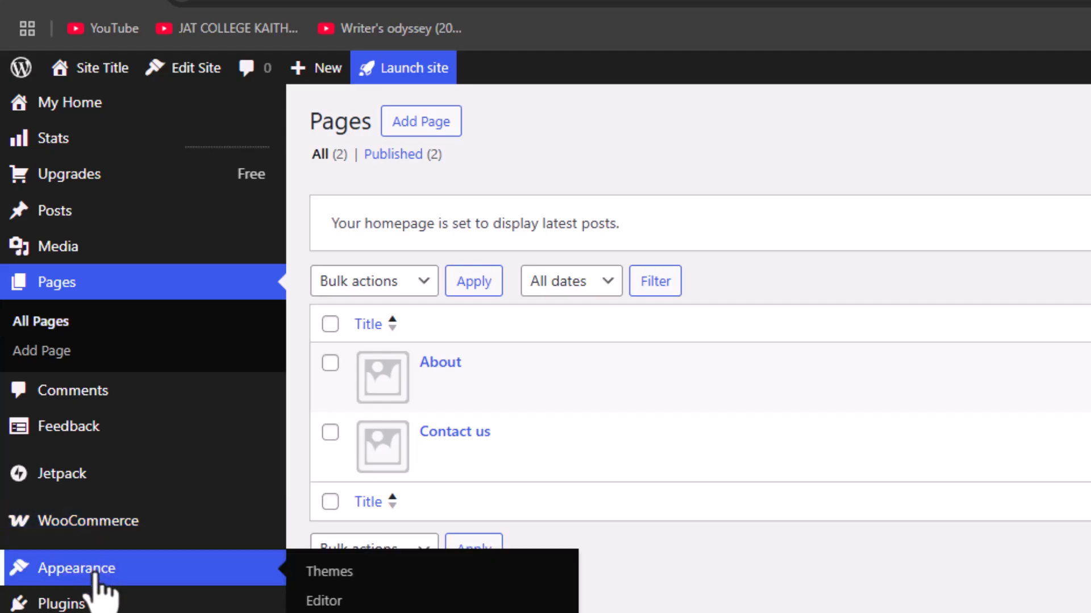
left_click(96, 574)
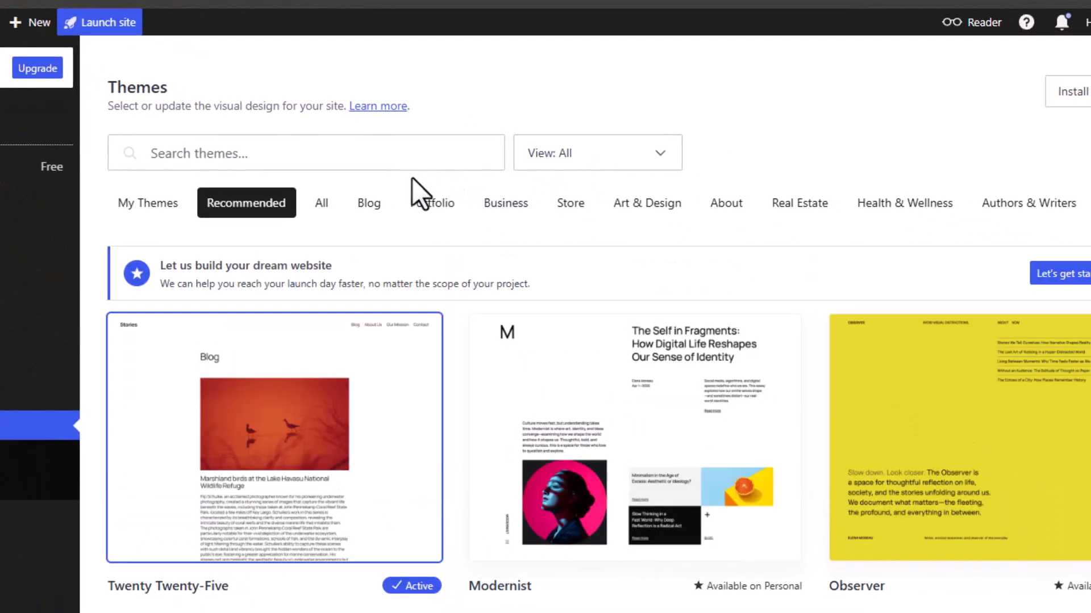
scroll(625, 438, "down", 4)
scroll(681, 426, "down", 2)
scroll(683, 427, "up", 6)
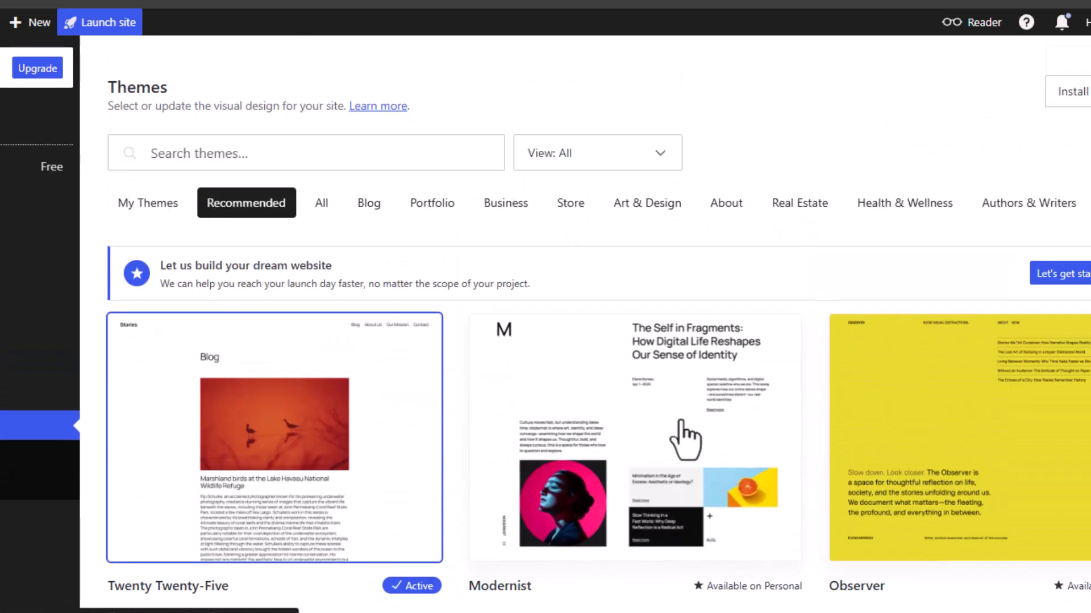
Step: Filter the recommended themes to Free and browse the available designs
left_click(660, 155)
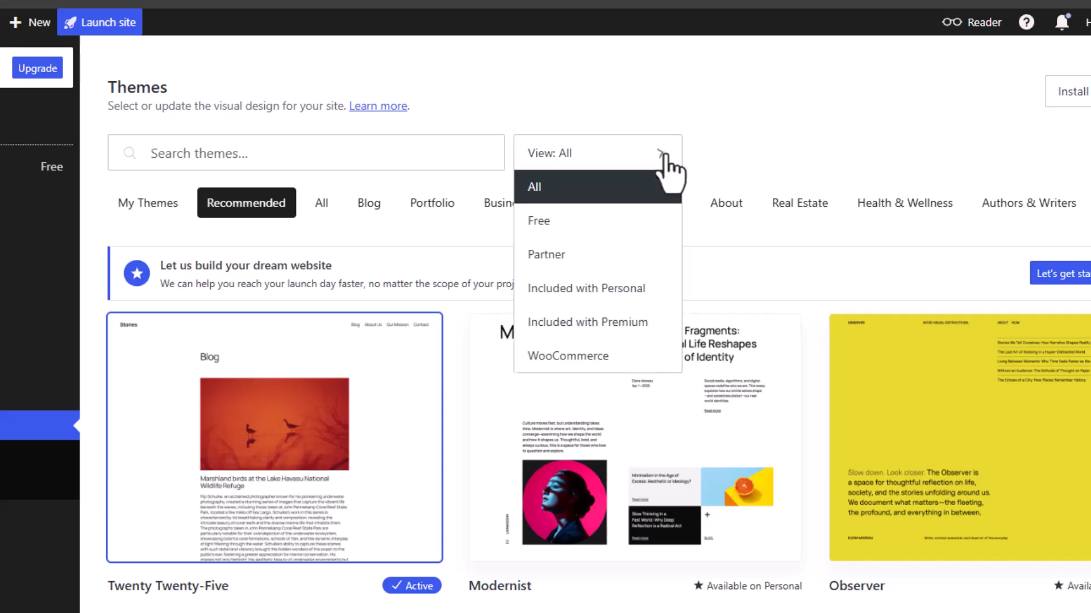
left_click(528, 221)
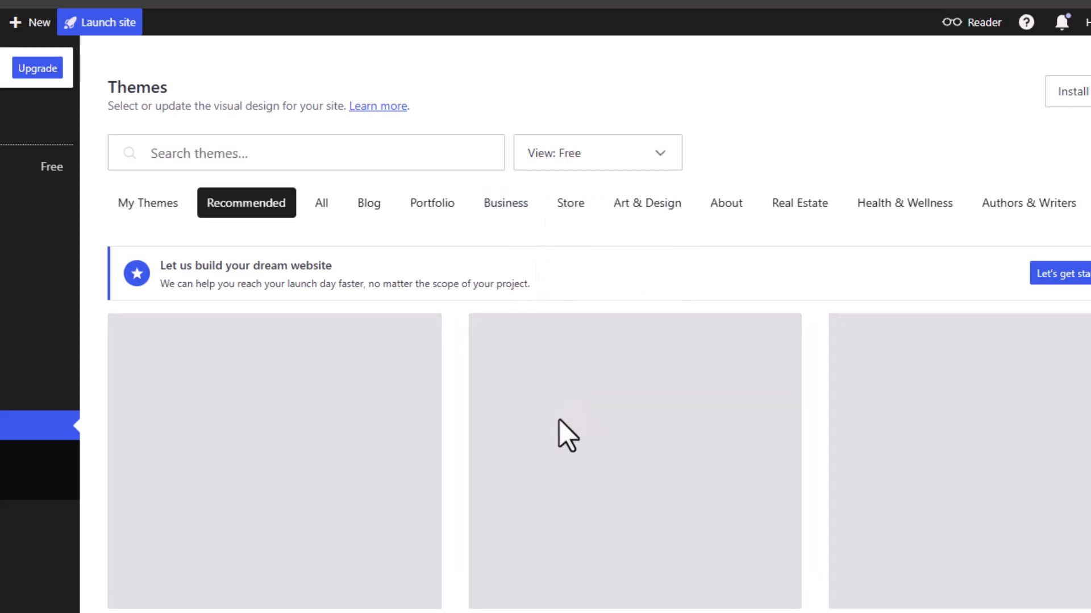
scroll(545, 426, "down", 3)
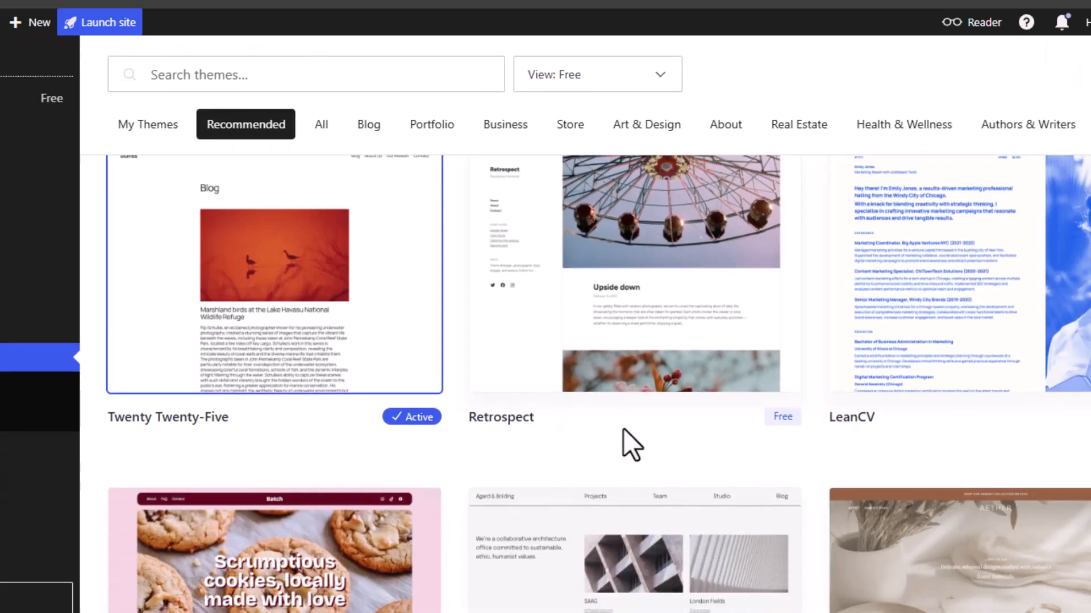
scroll(662, 430, "down", 4)
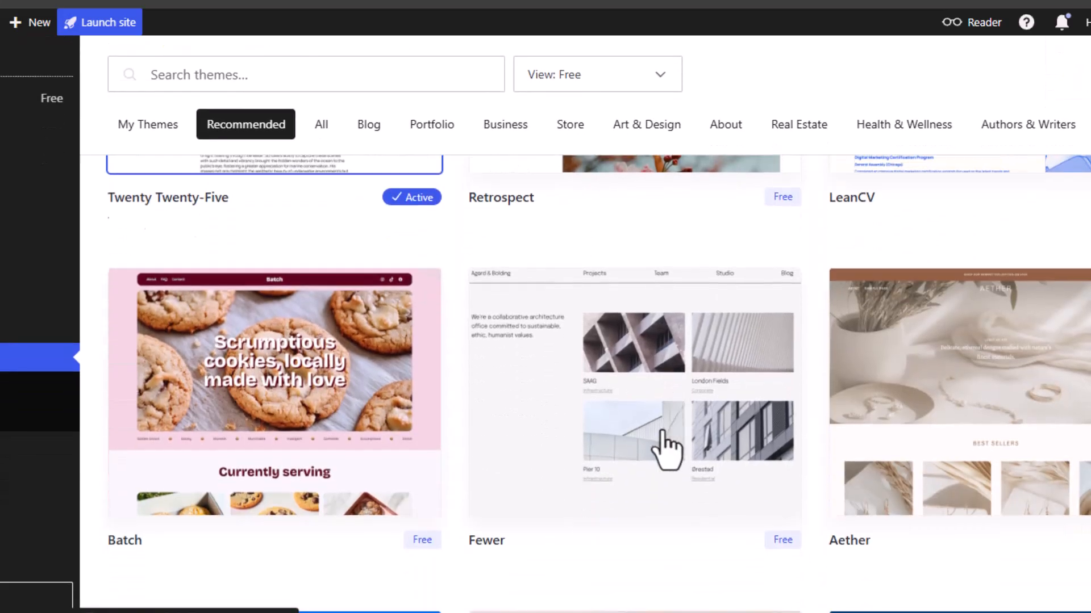
scroll(667, 449, "down", 8)
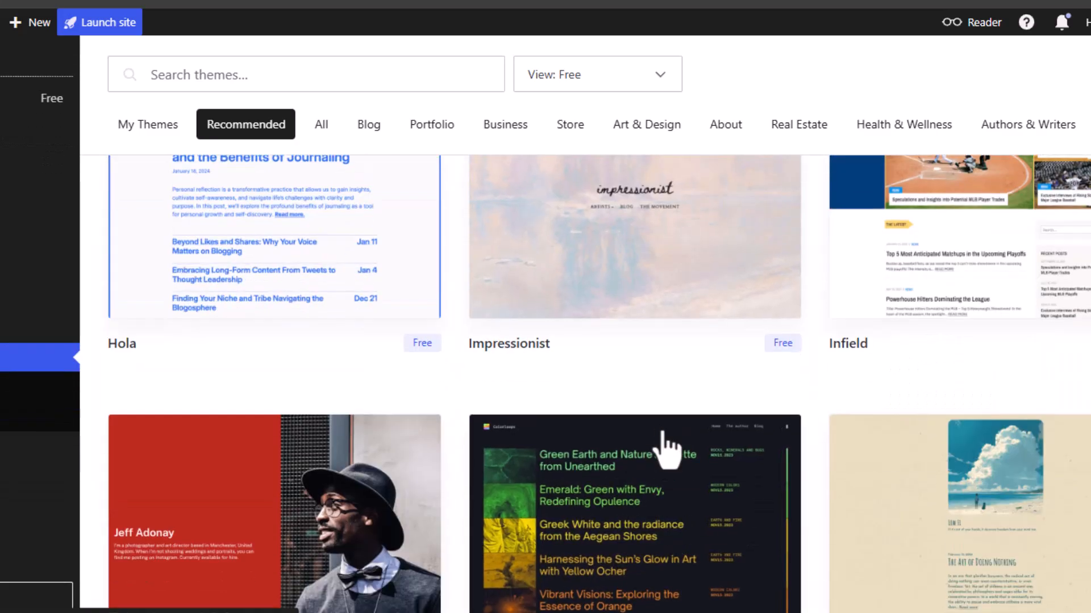
scroll(666, 446, "up", 10)
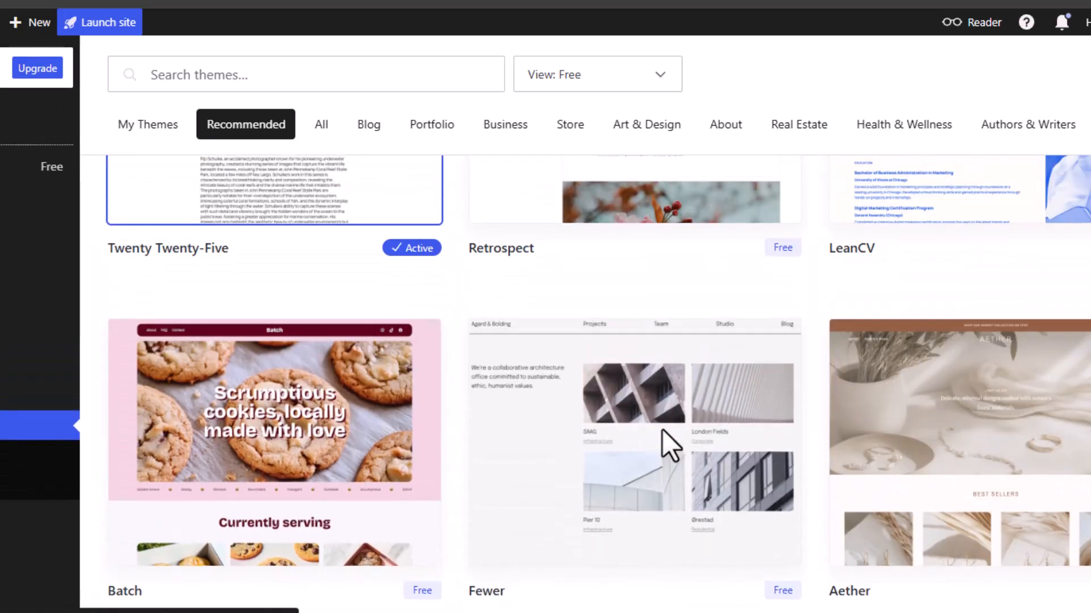
scroll(689, 443, "up", 6)
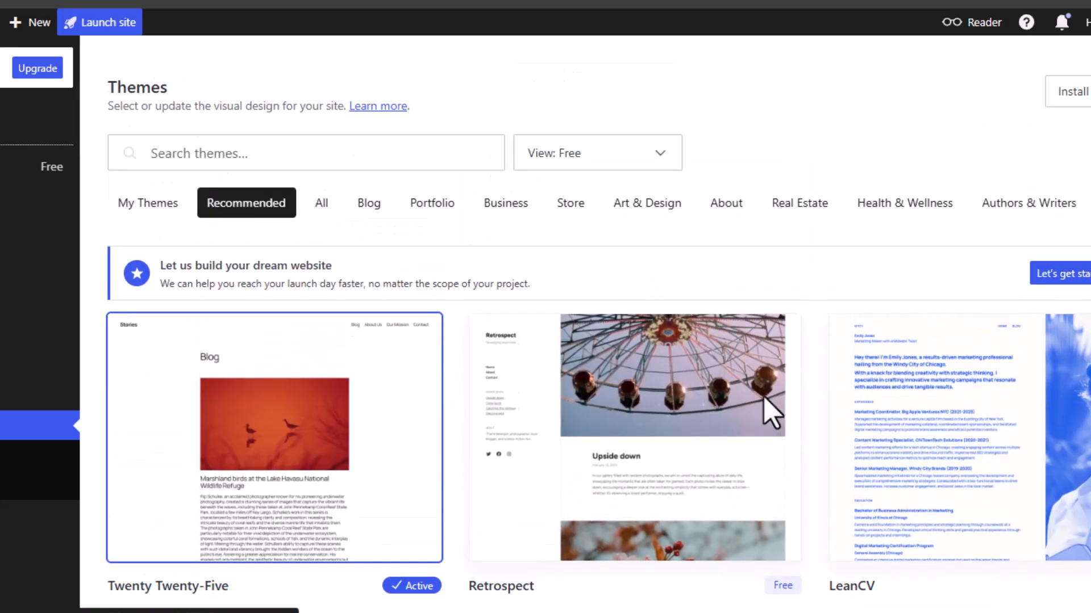
Step: Activate the free Retrospect theme and view the site's homepage from start to end in the new design
left_click(706, 401)
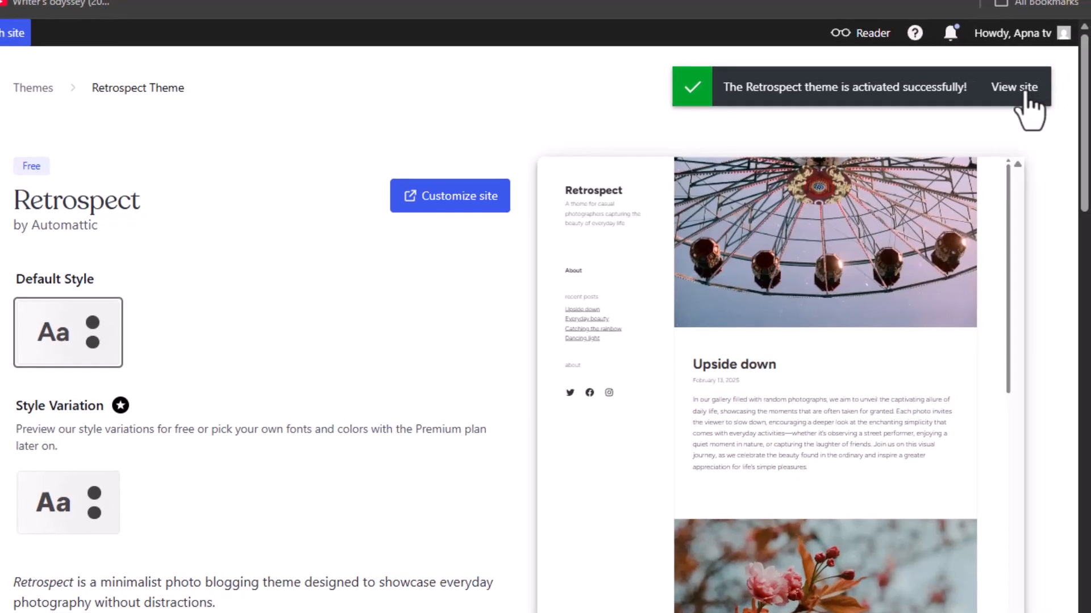
left_click(1021, 91)
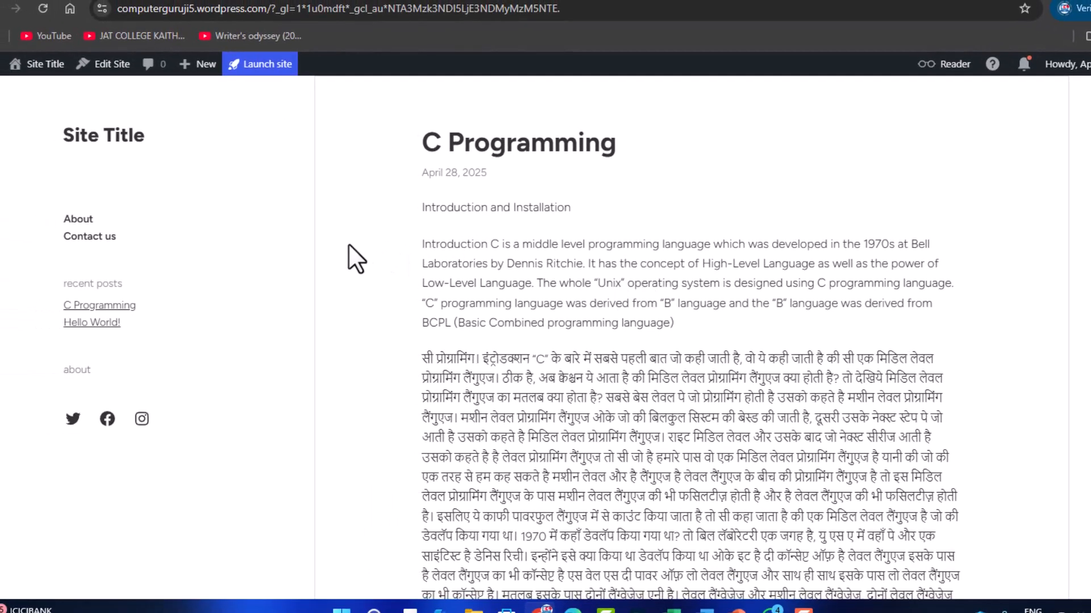
scroll(480, 232, "down", 4)
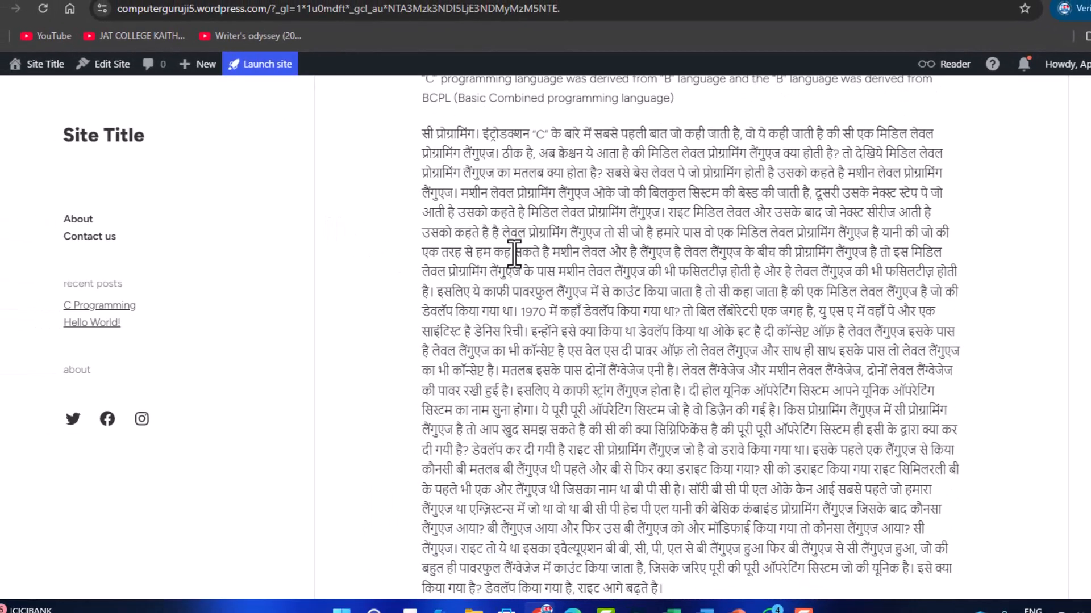
scroll(515, 254, "down", 6)
scroll(524, 295, "up", 10)
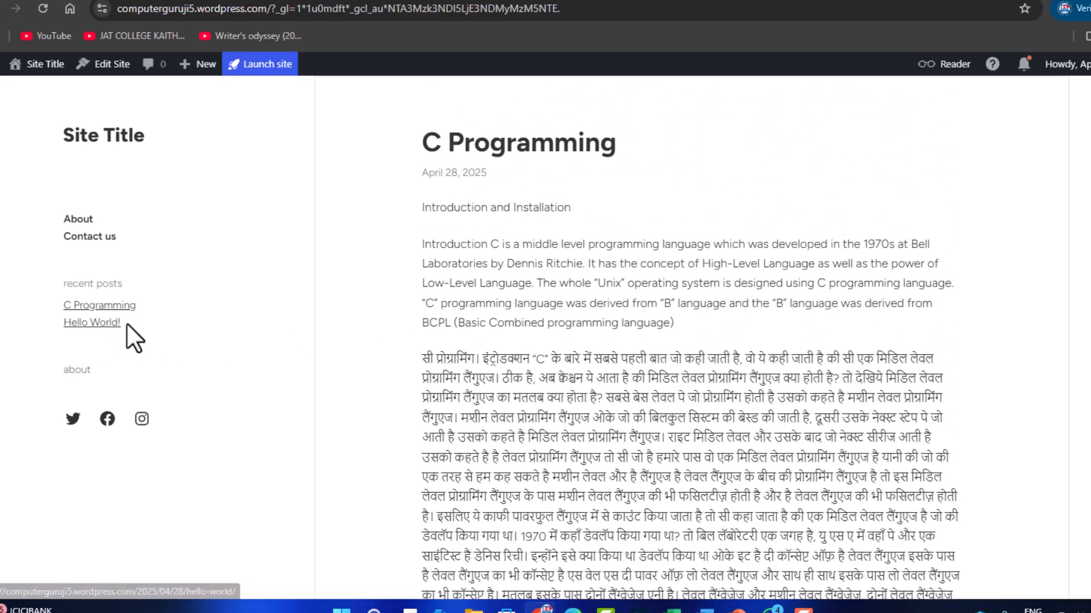
Step: View the site's About page and C Programming post, and return to the homepage by way of the account's sites list
left_click(83, 225)
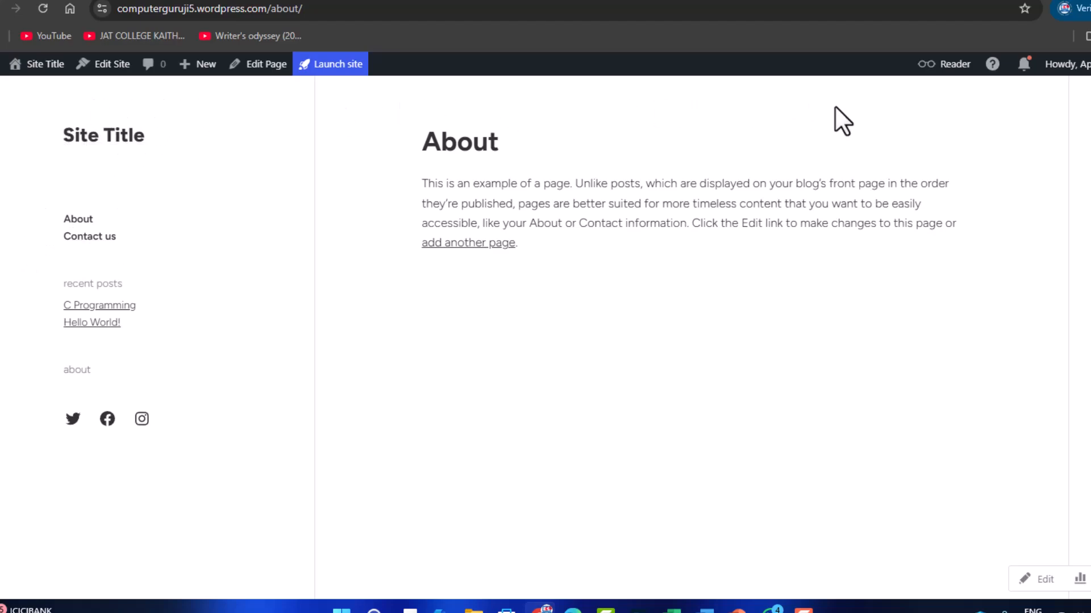
left_click(102, 306)
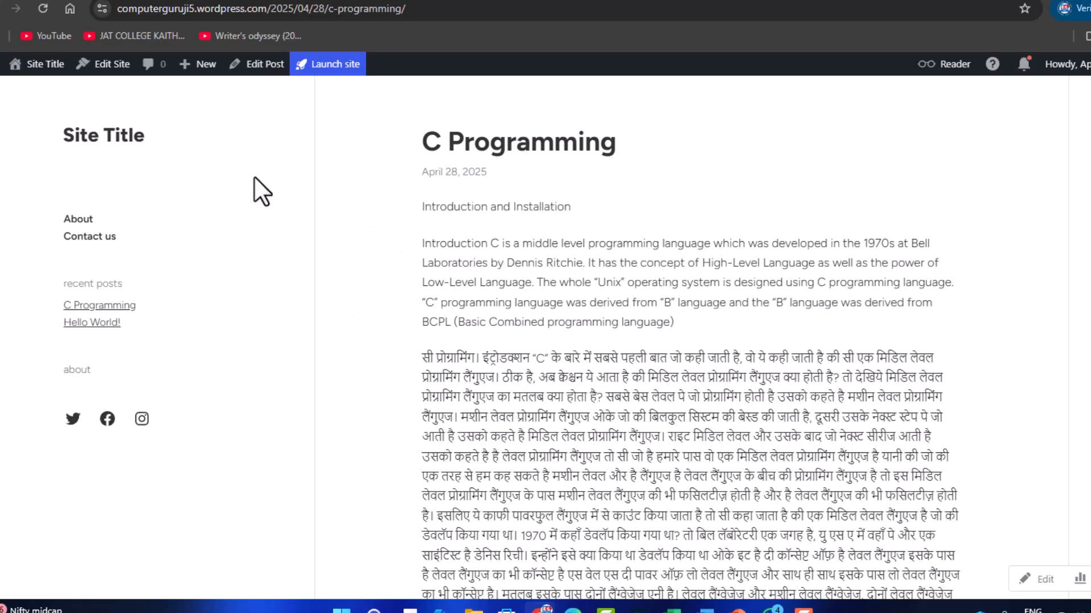
left_click(1, 68)
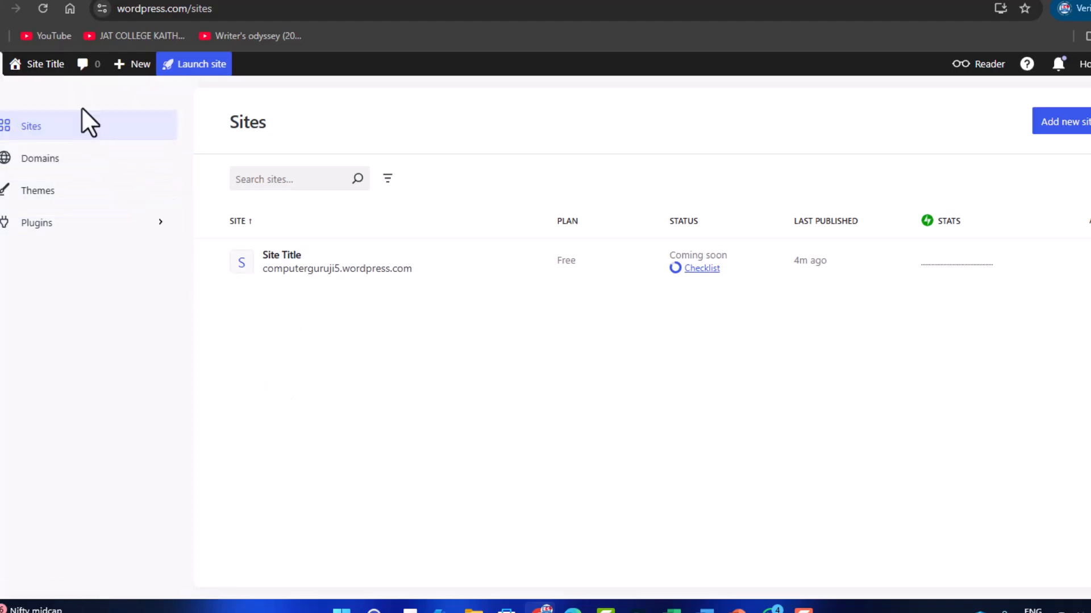
left_click(32, 66)
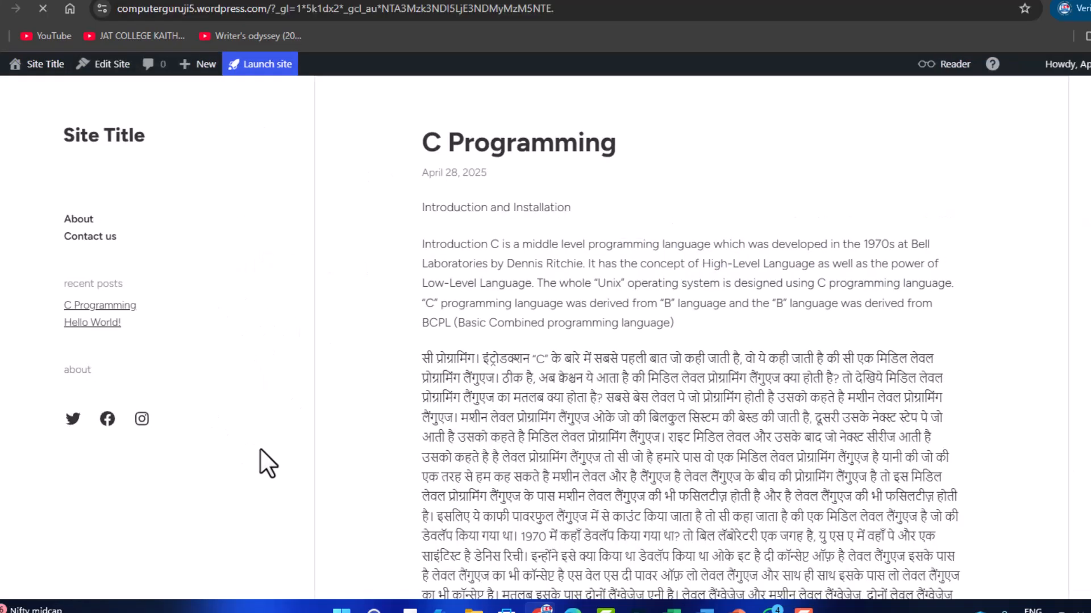